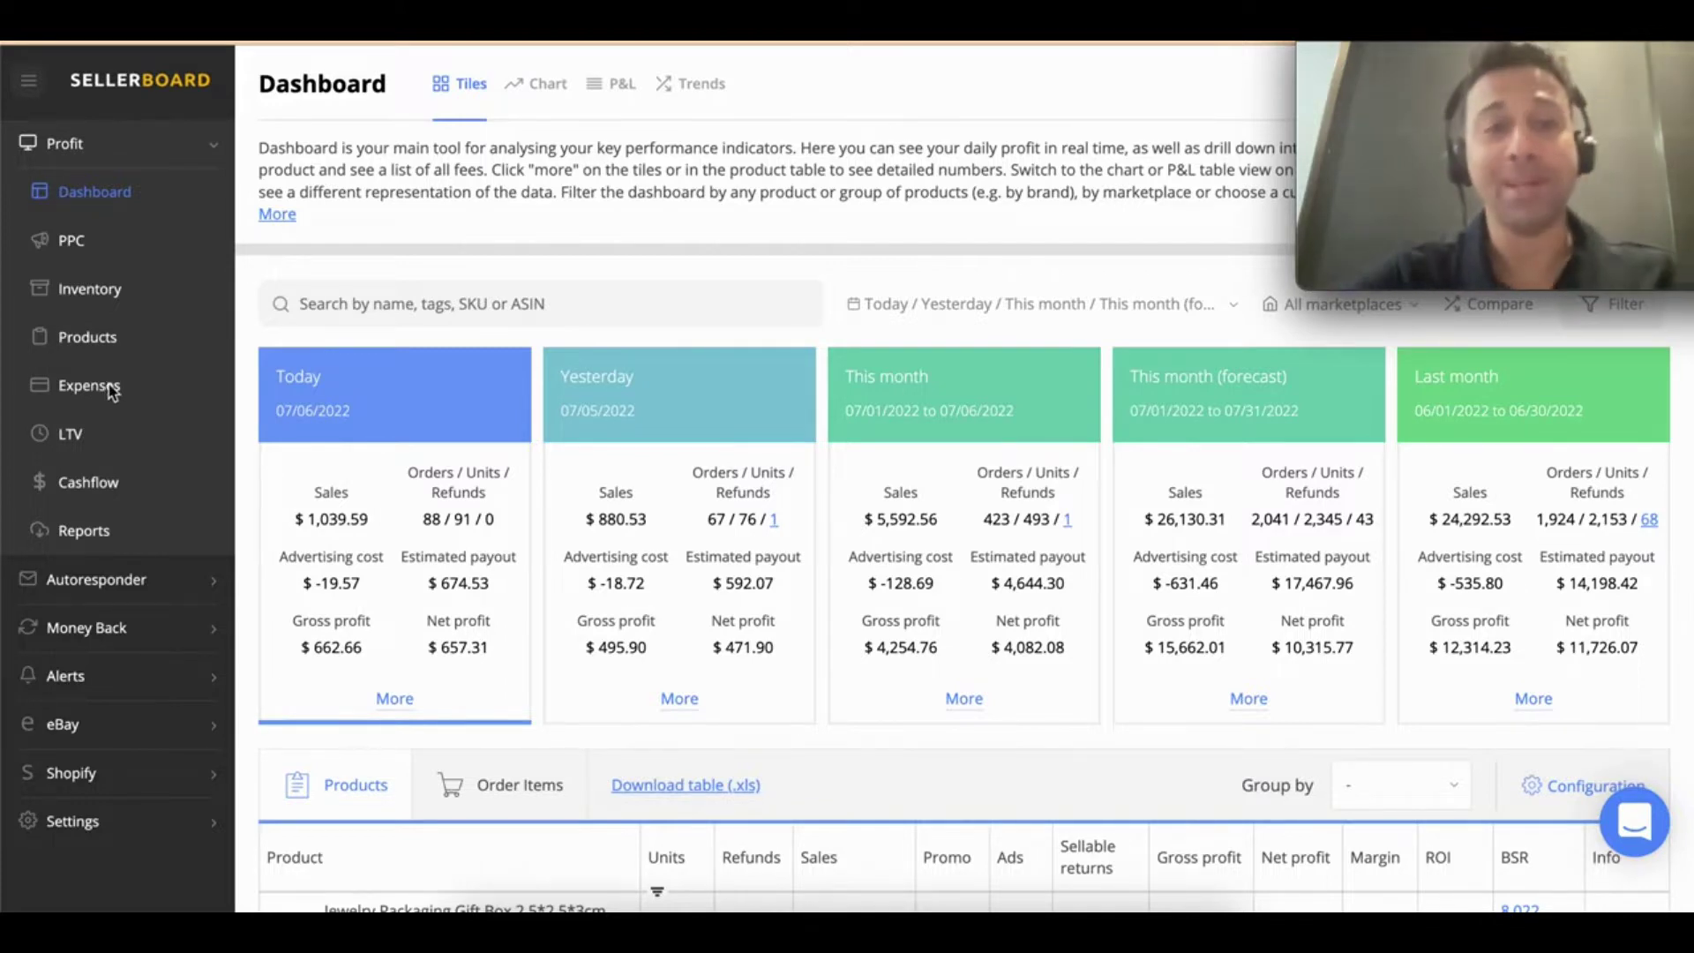
Step: Open the Expenses page from the Profit section of the sidebar
click(97, 388)
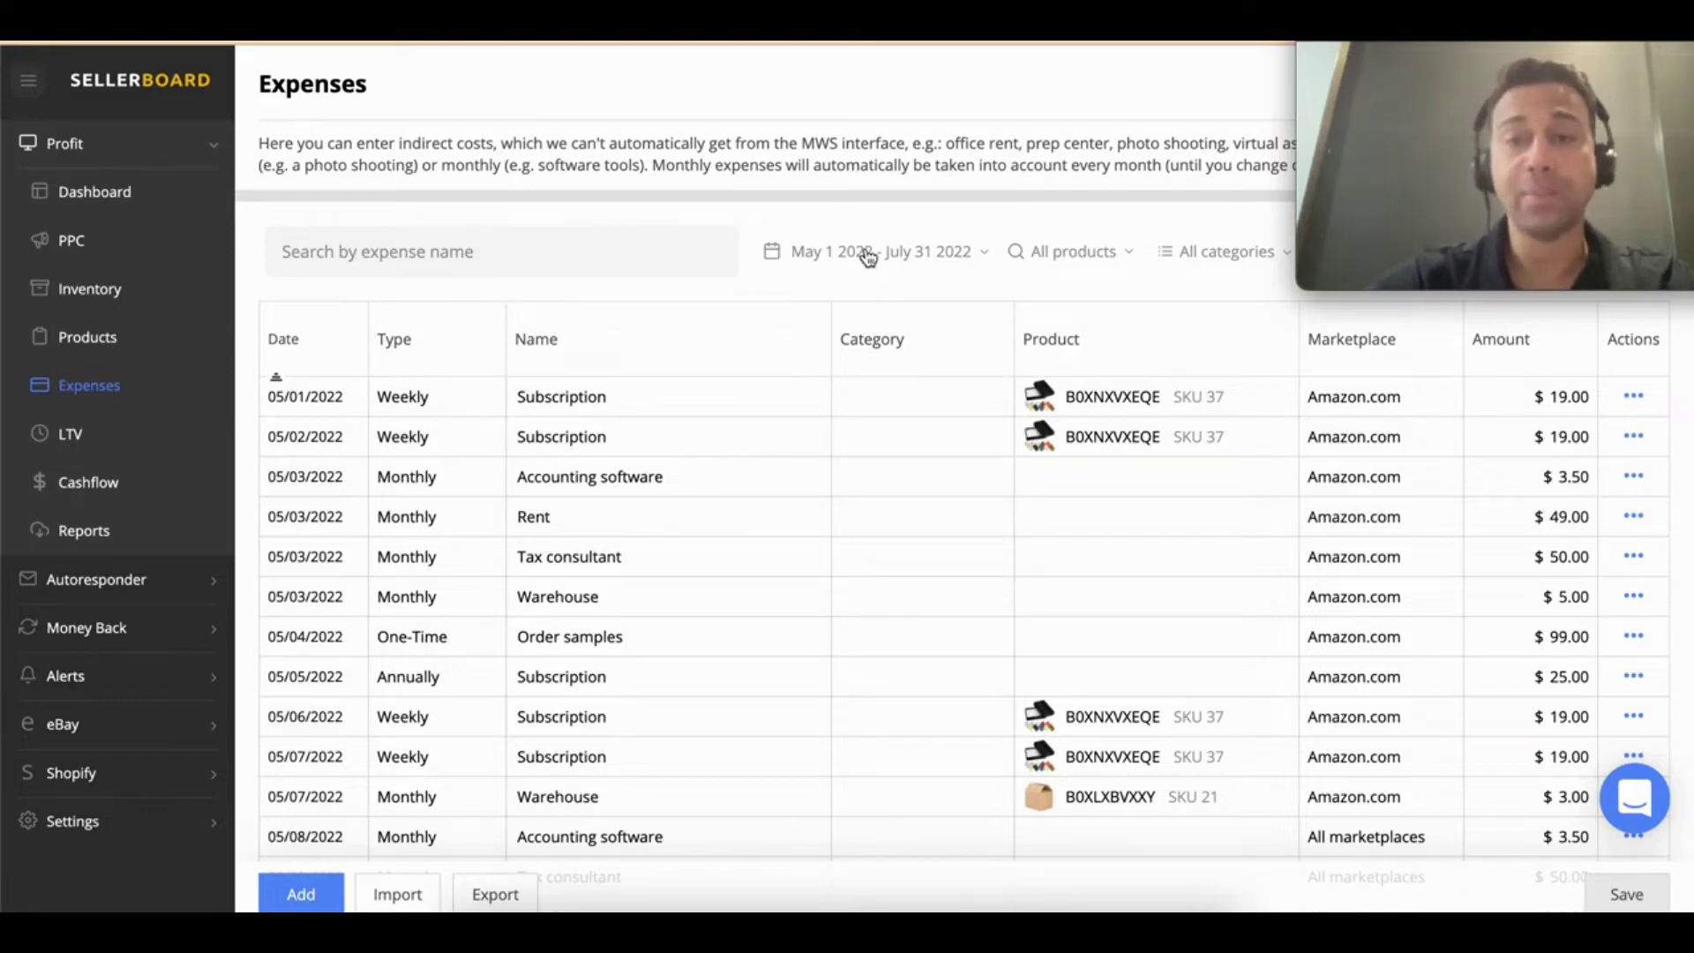
Step: Check the product and marketplace filters without changing them, then scroll down the expense list
click(1072, 251)
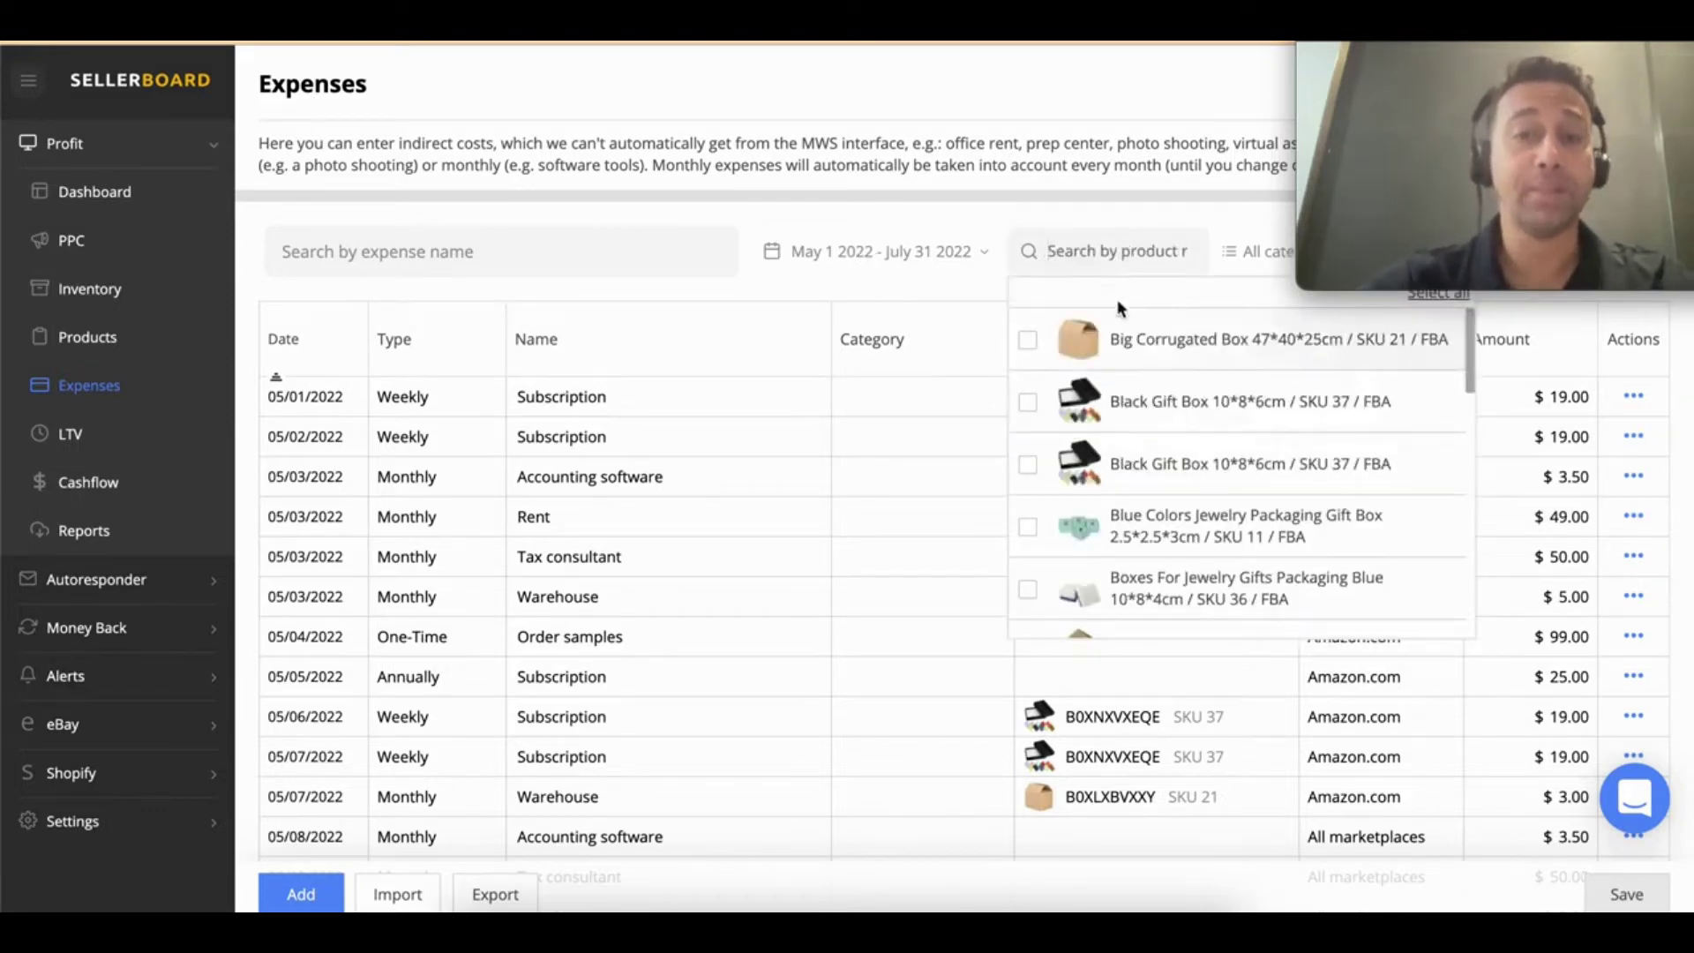
click(1193, 203)
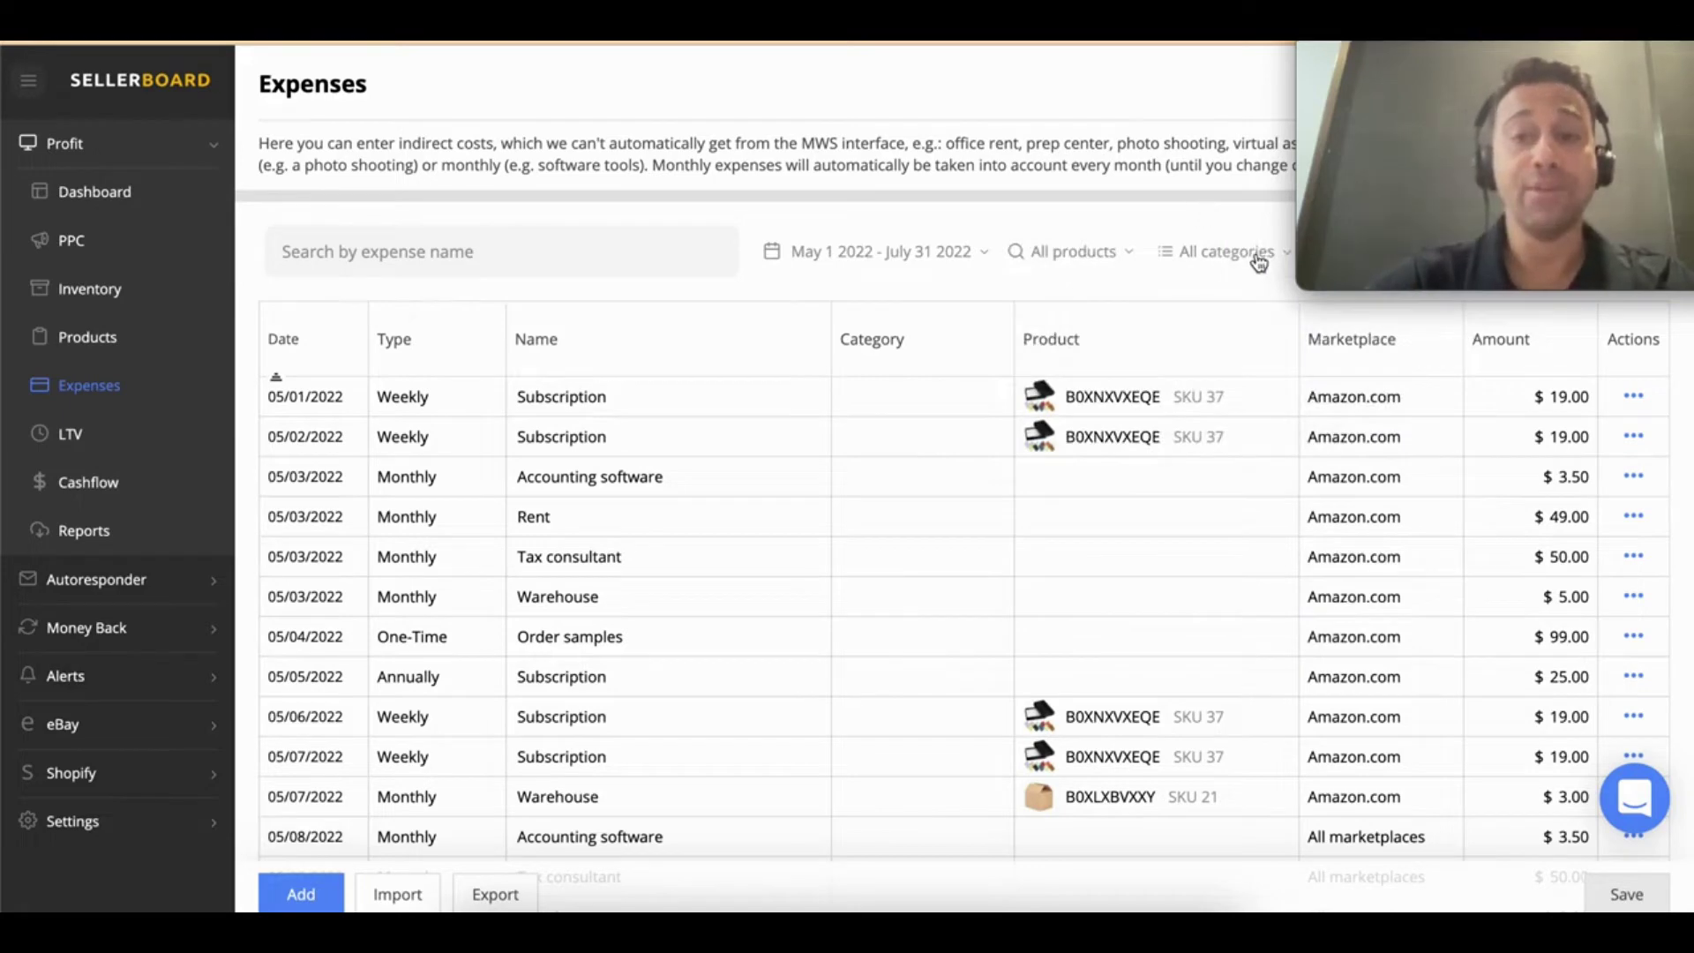
drag(1500, 132, 975, 133)
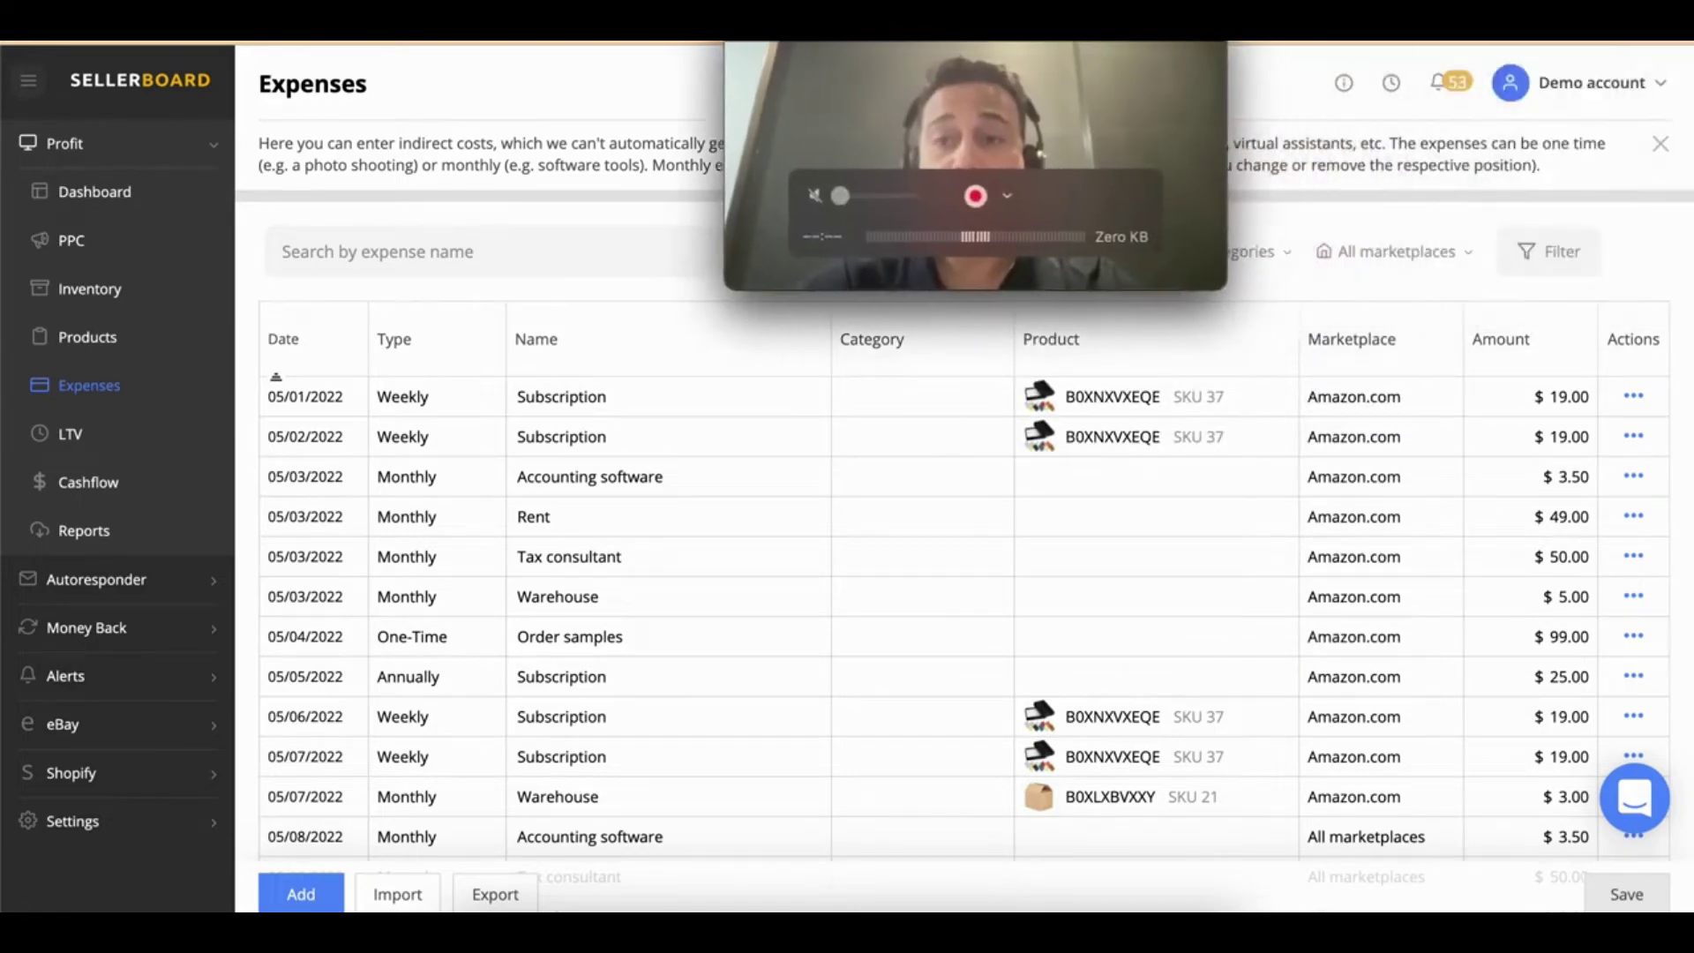
click(1409, 255)
click(1381, 256)
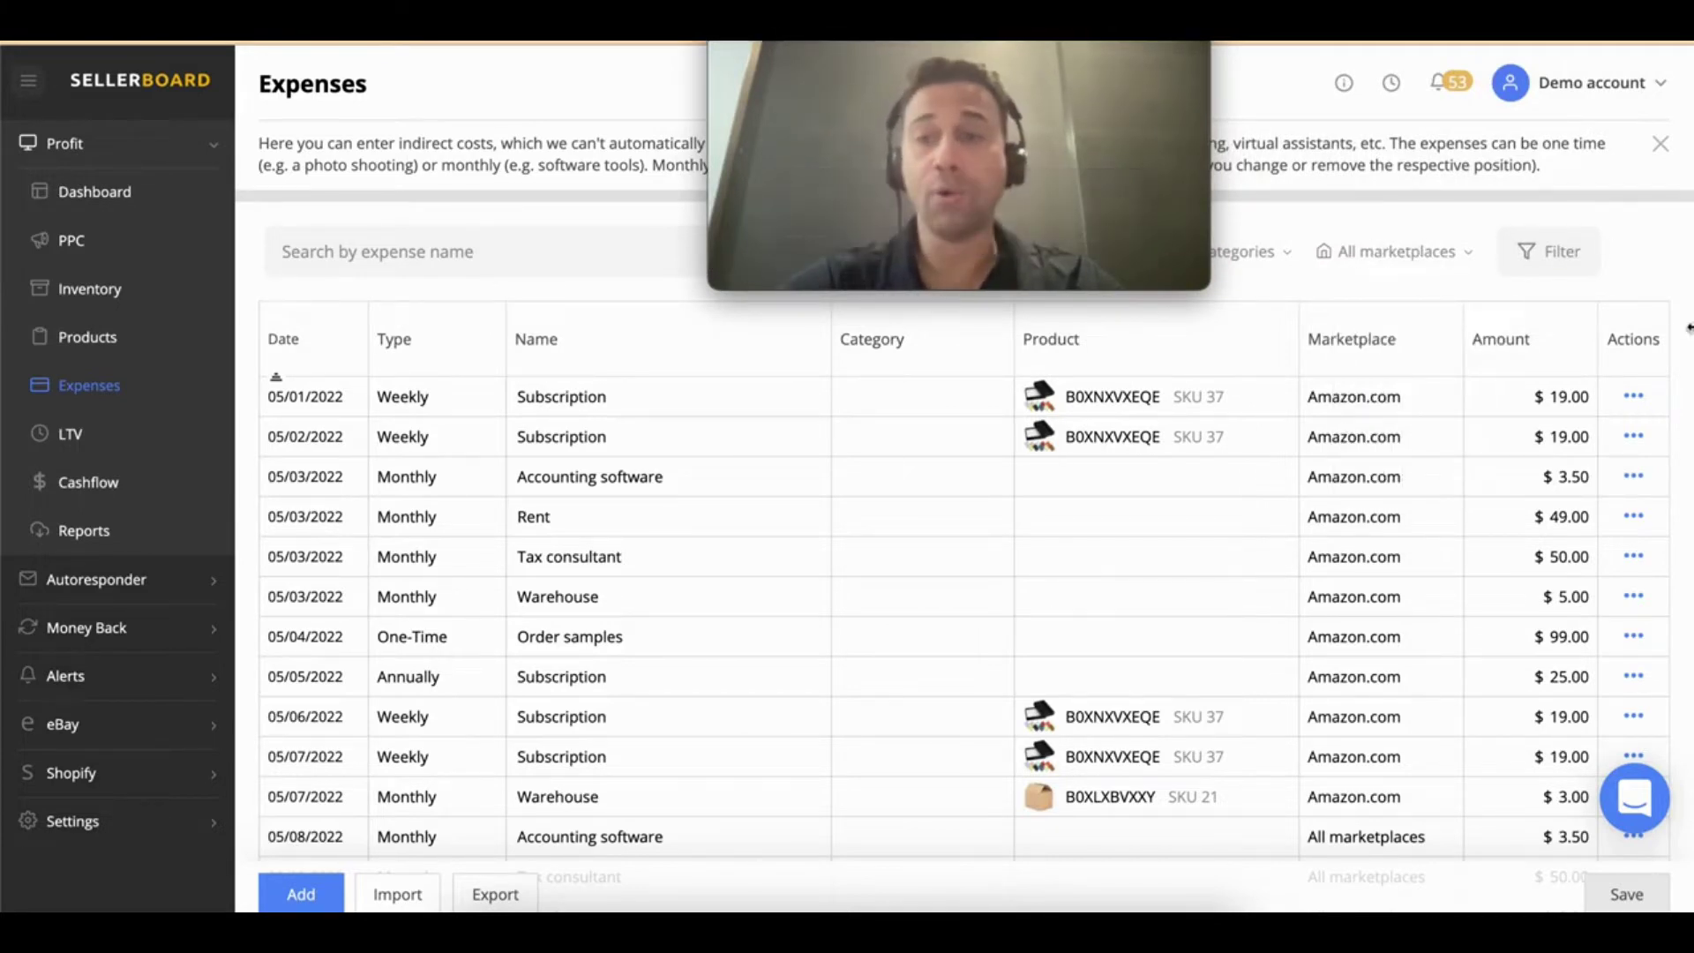
mouse_move(1059, 66)
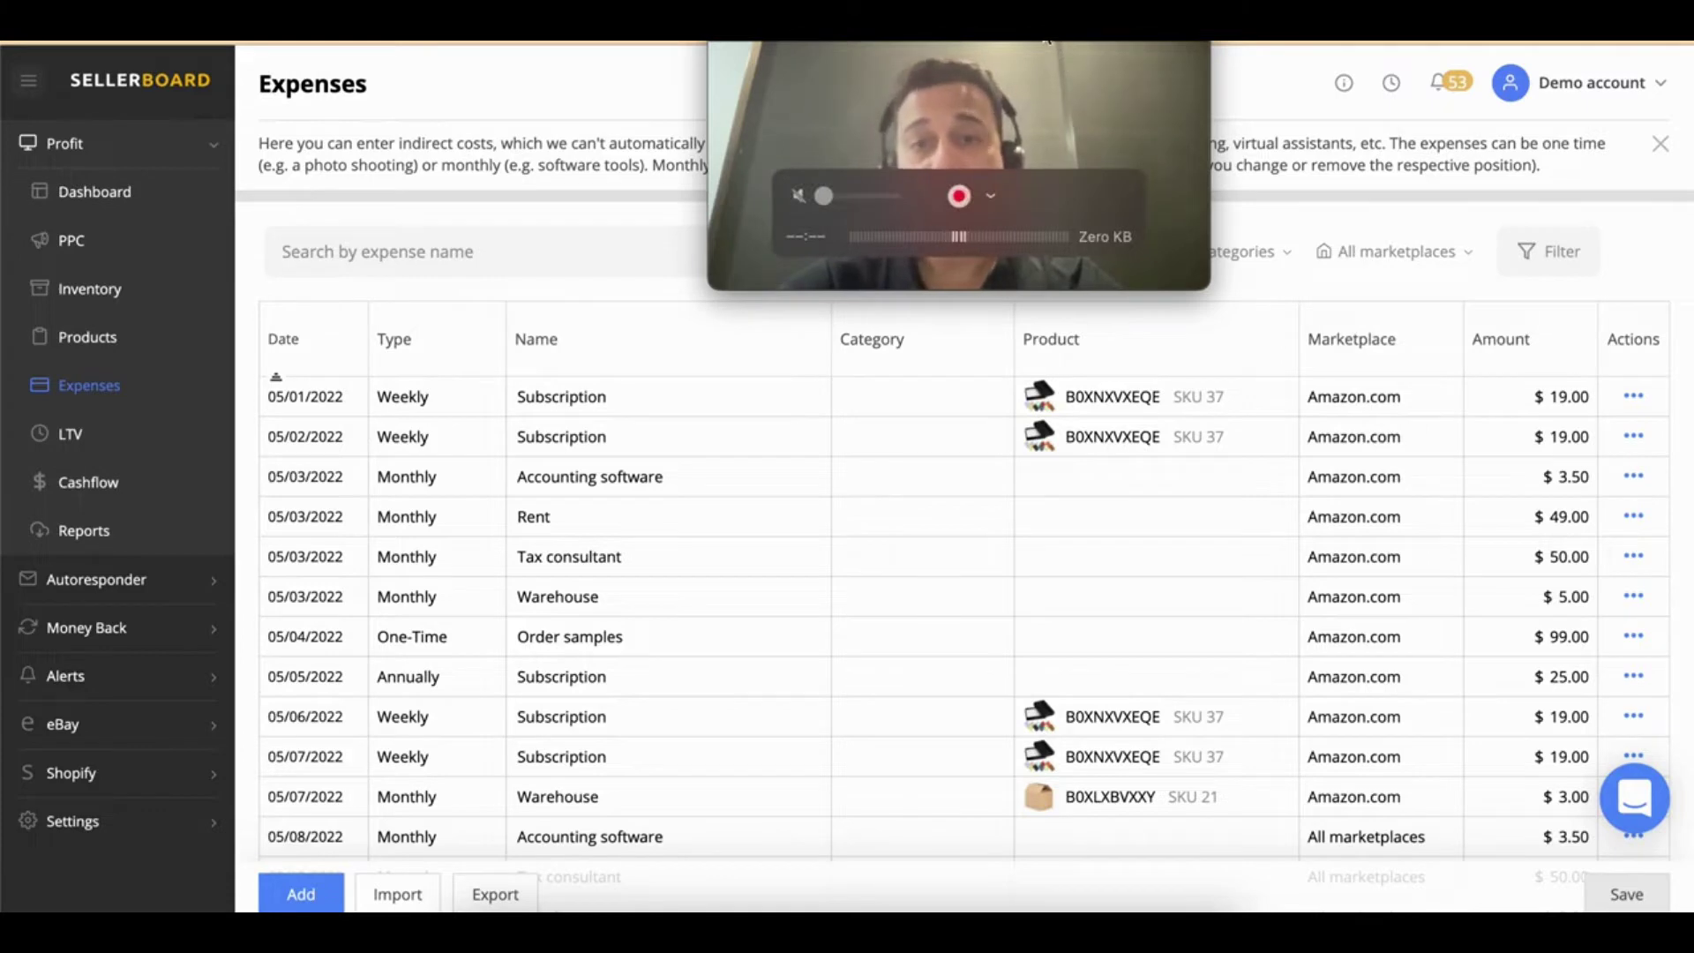
drag(1048, 41, 1529, 40)
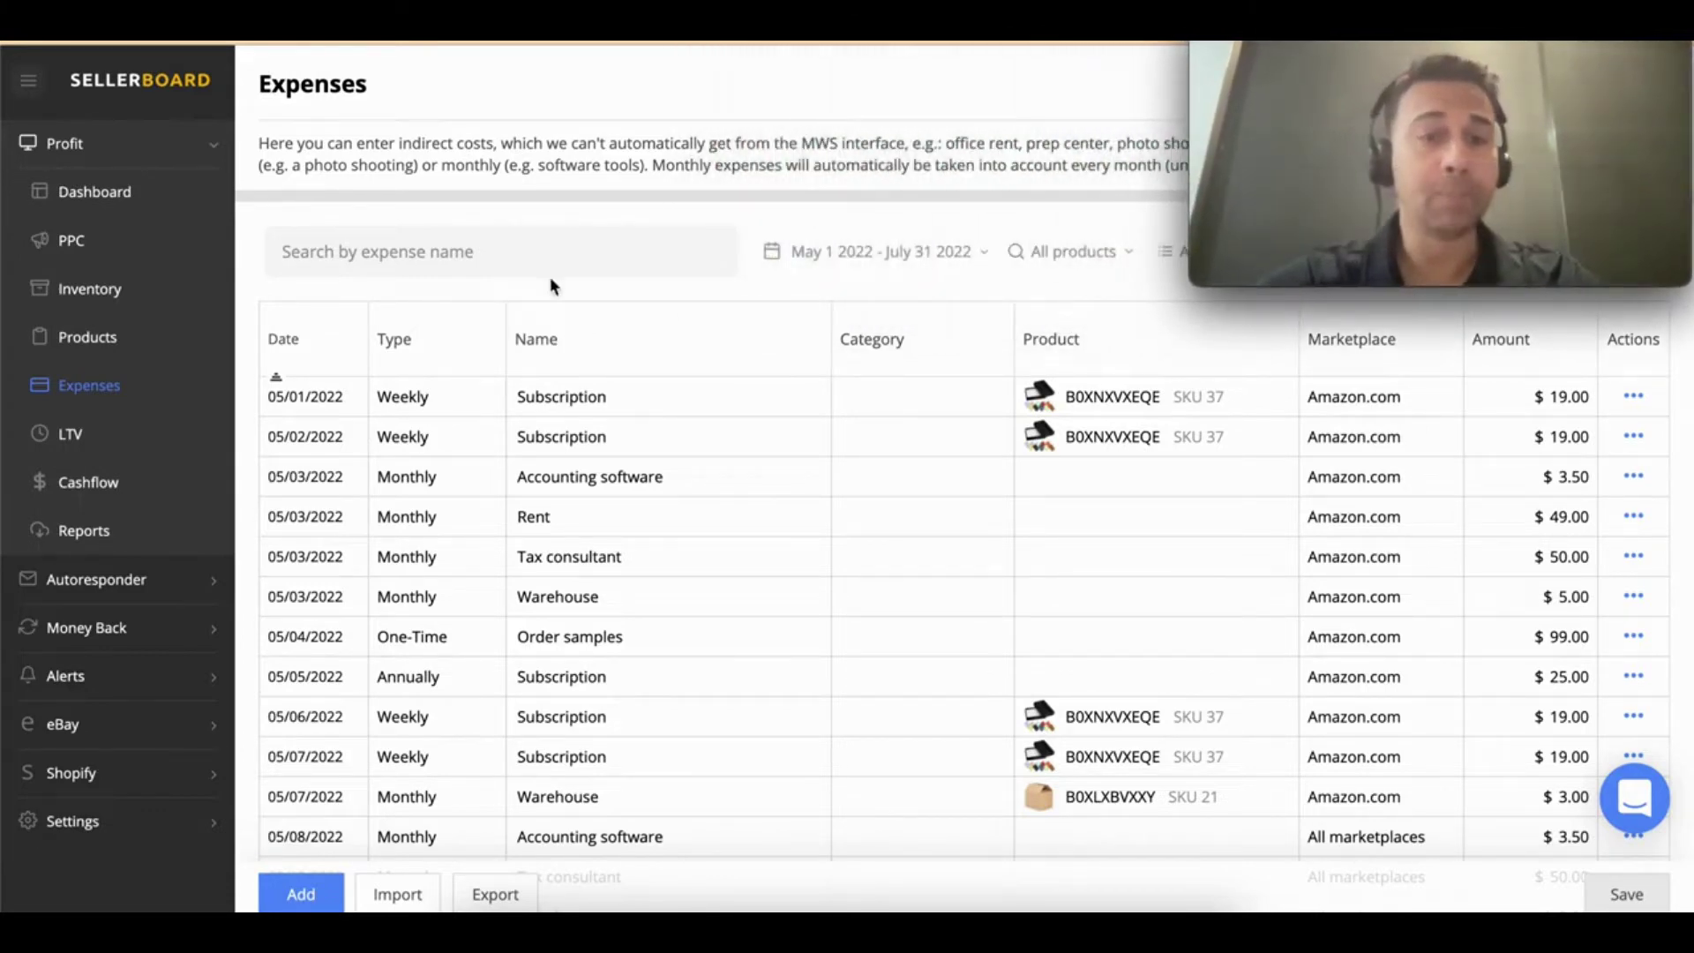
scroll(563, 454, down, 1)
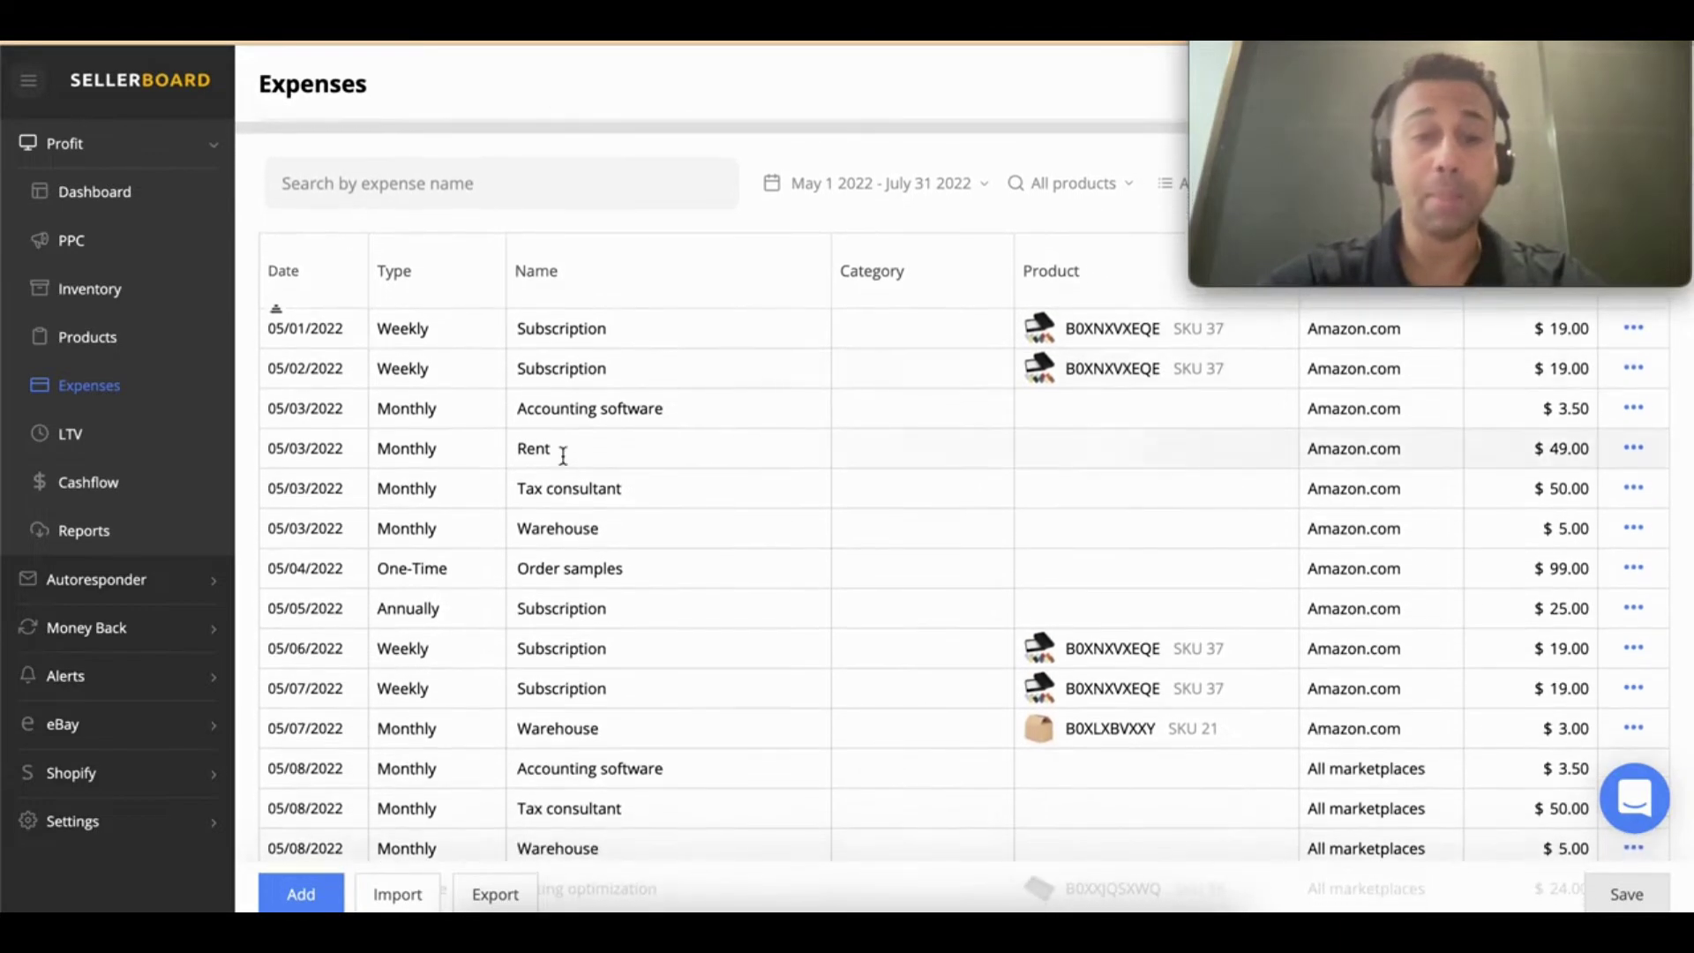
scroll(534, 679, down, 1)
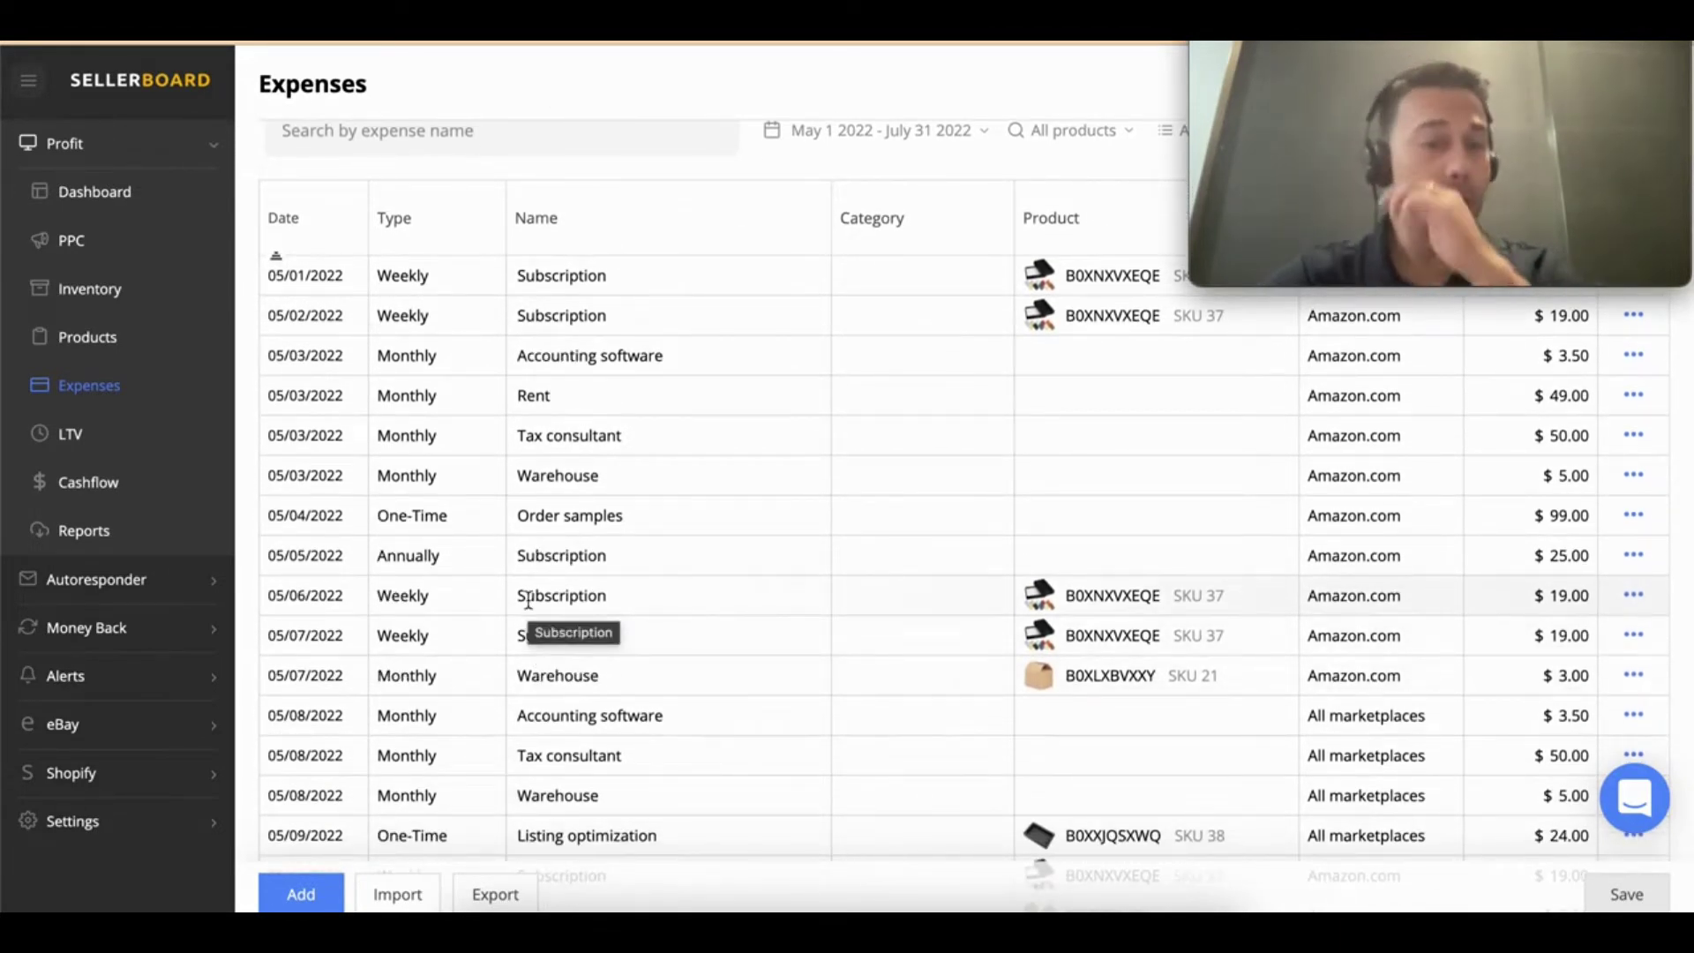
Step: Download Template.xls from the Import dialog and export the expenses list as an .xls file
click(406, 896)
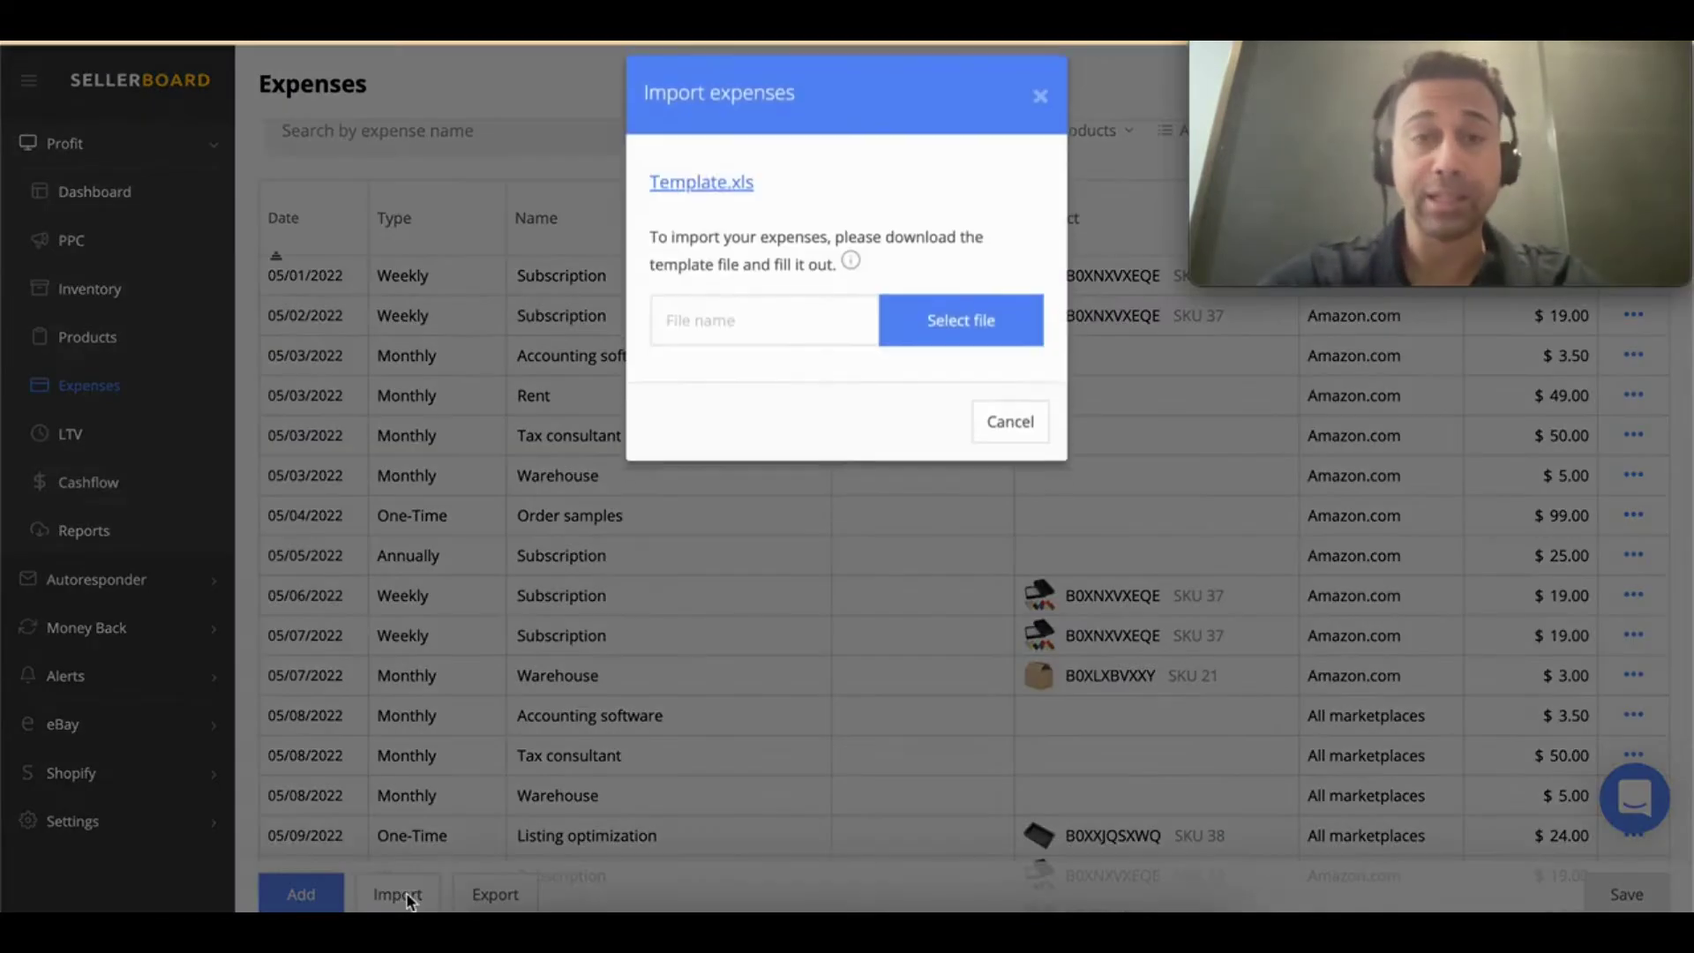
click(719, 216)
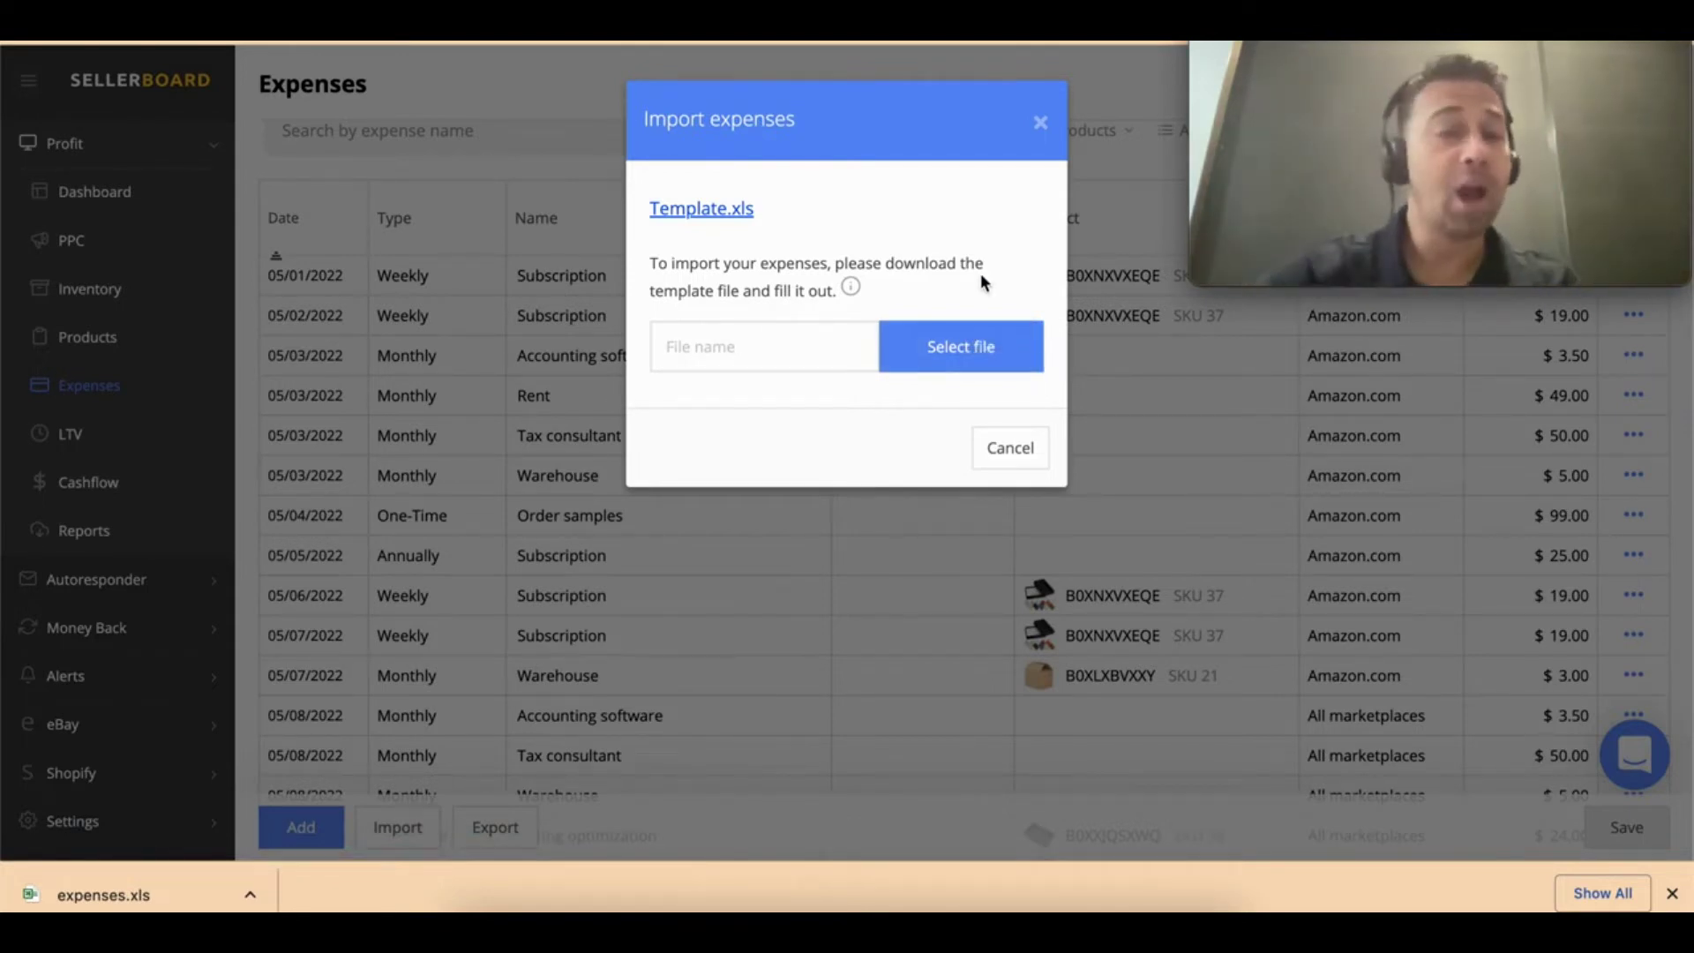
click(1040, 121)
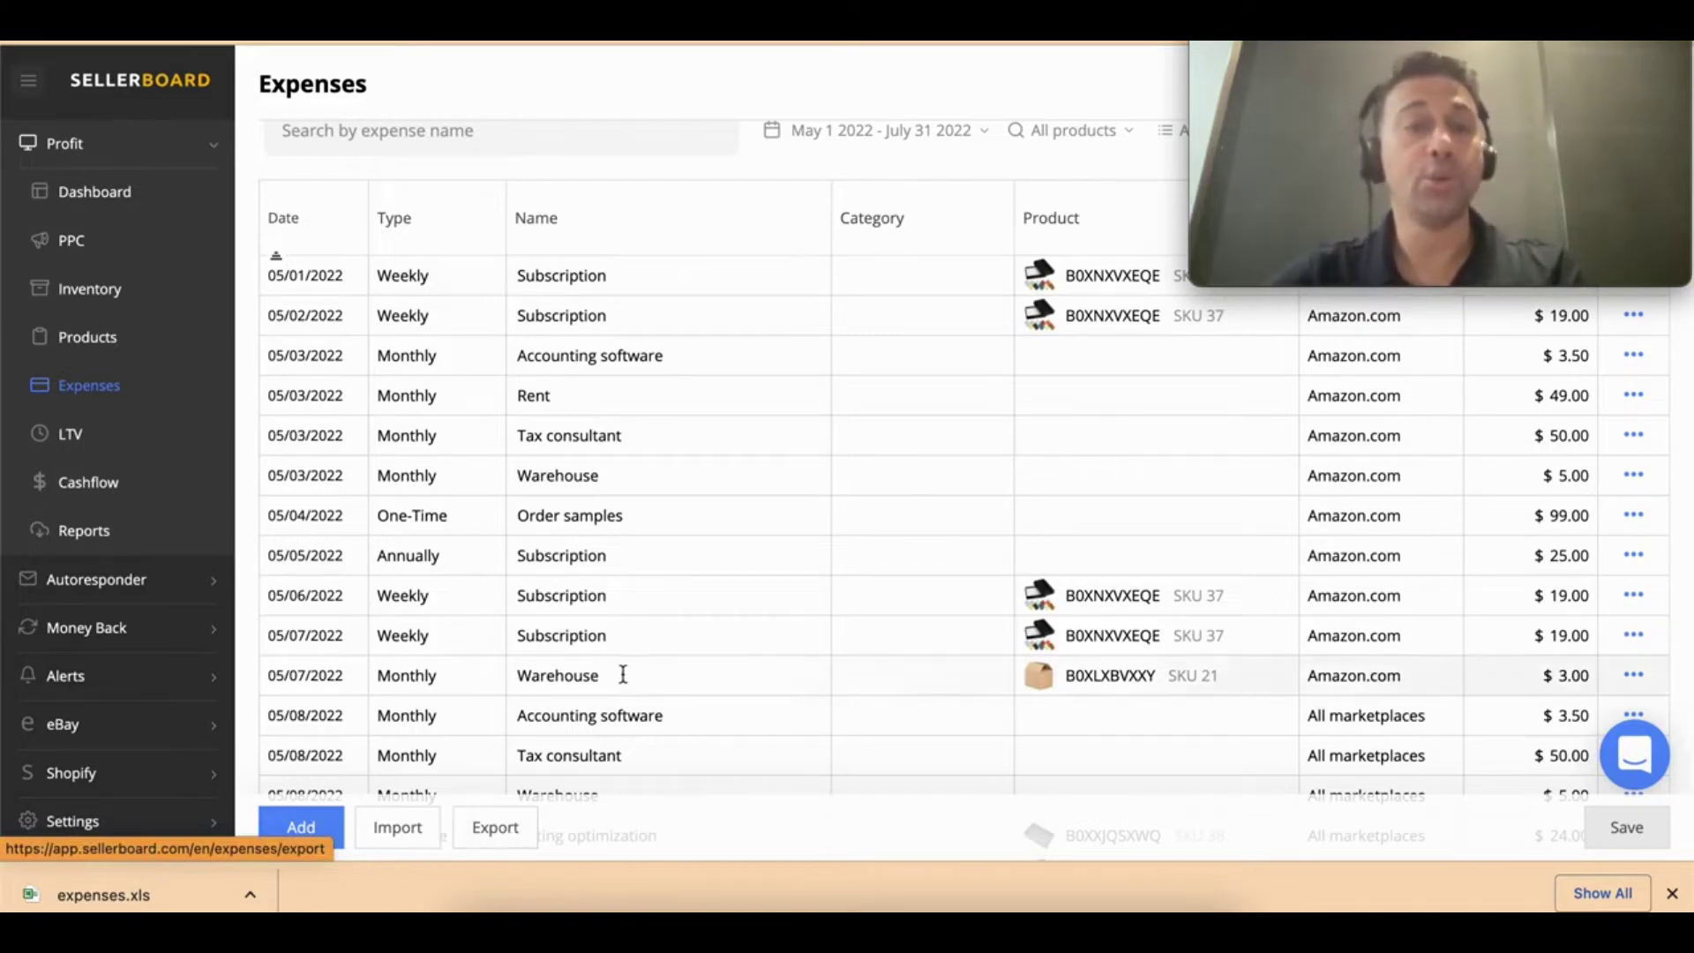
click(506, 831)
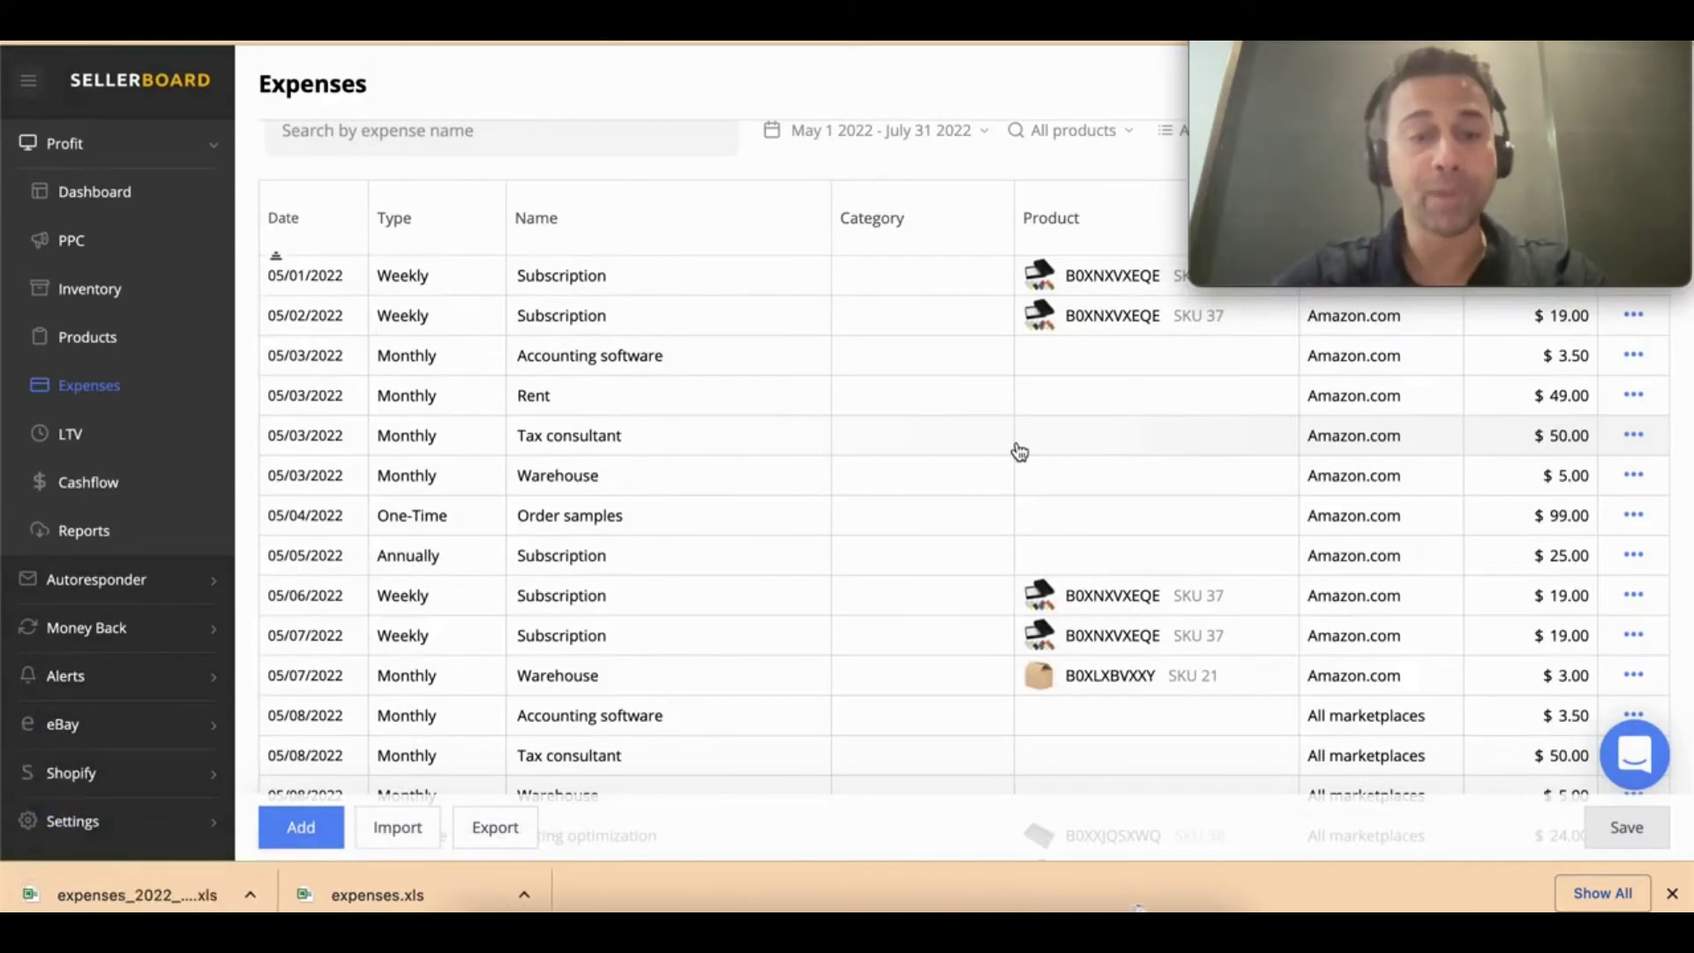
click(1670, 893)
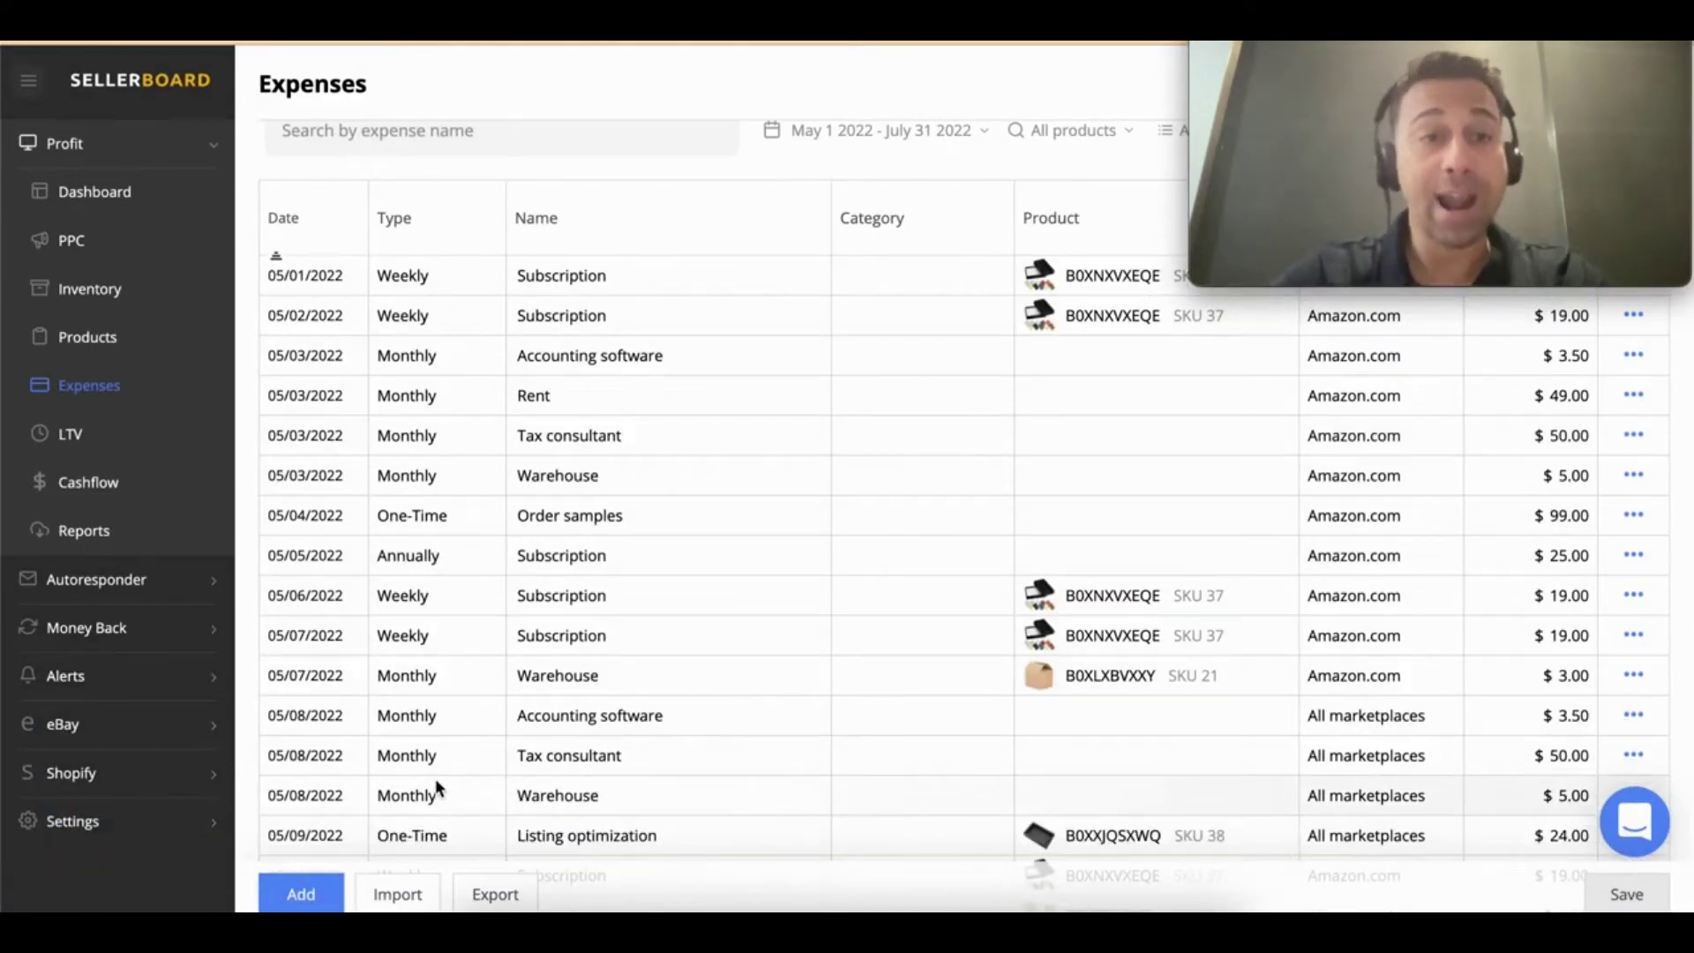
Step: Scroll to the end of June's expenses and start a new One-Time expense
scroll(617, 548, down, 15)
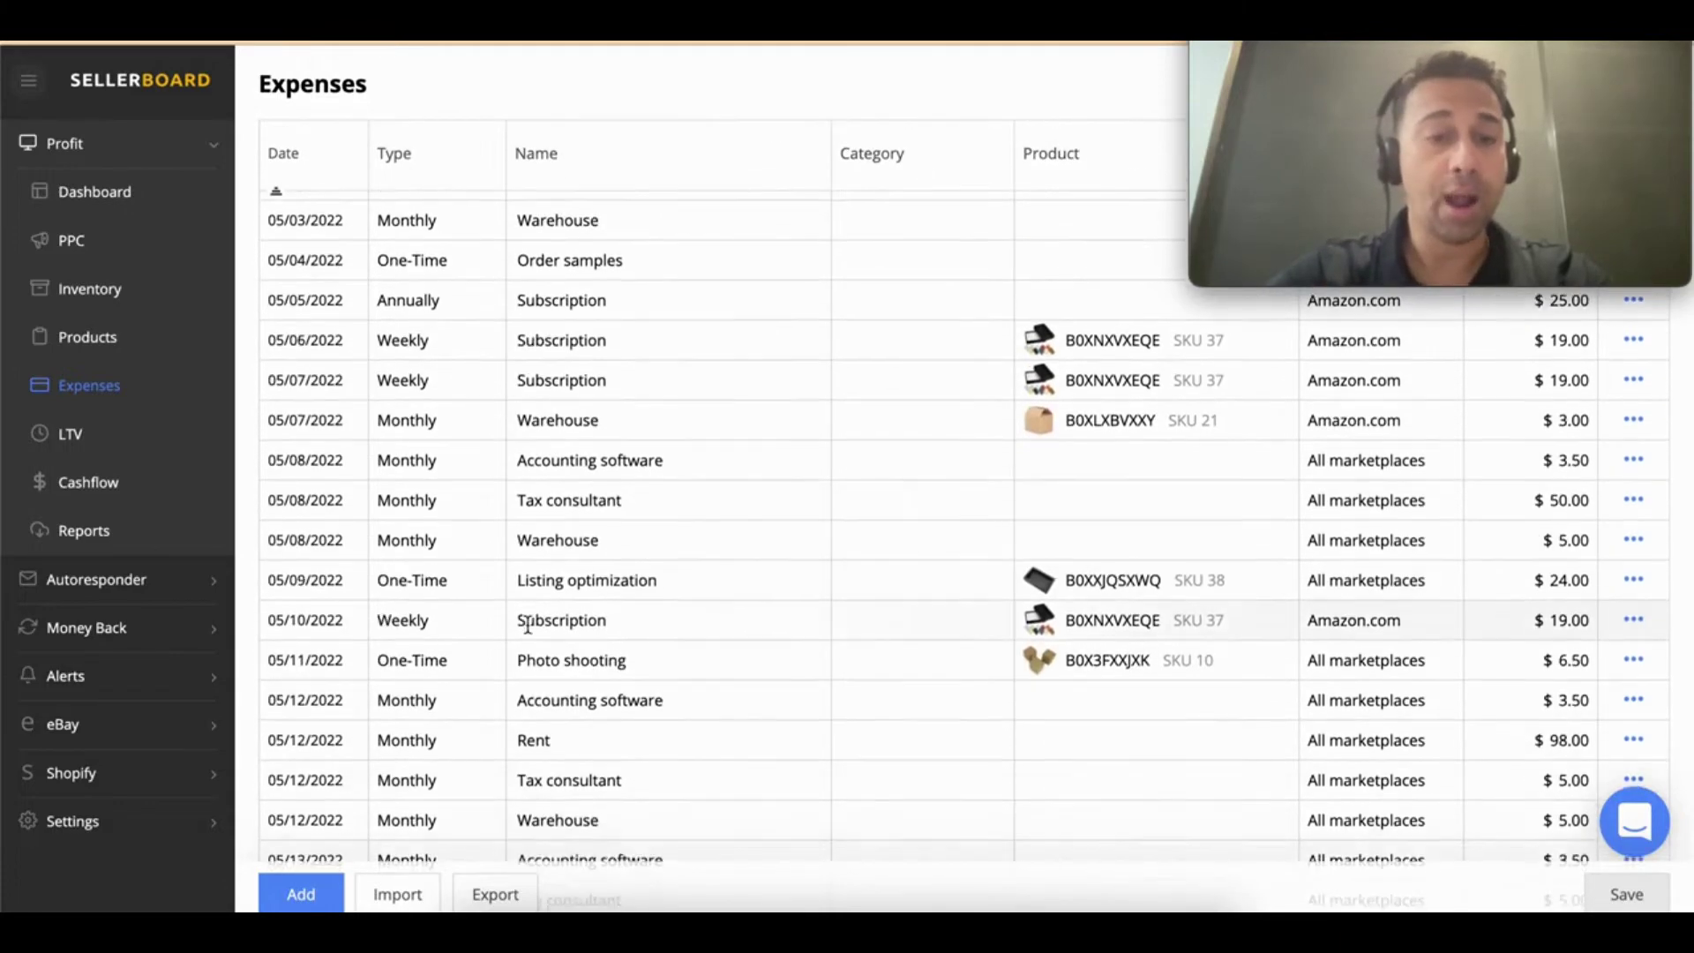
scroll(528, 624, down, 20)
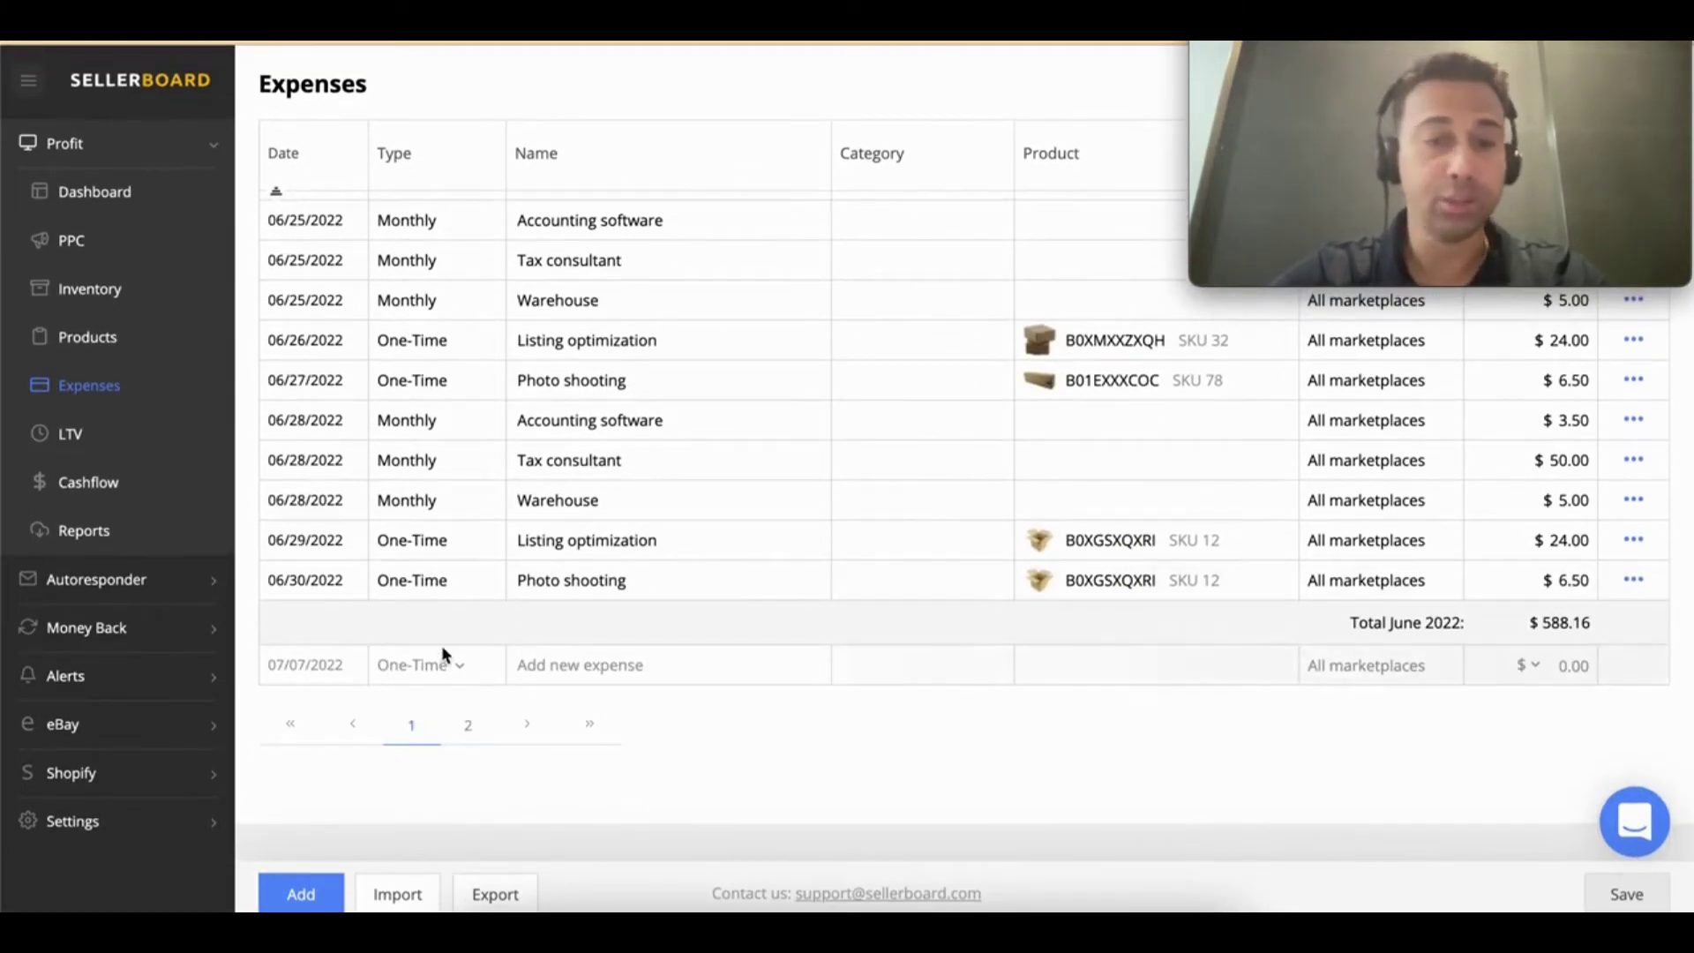
click(427, 666)
click(600, 664)
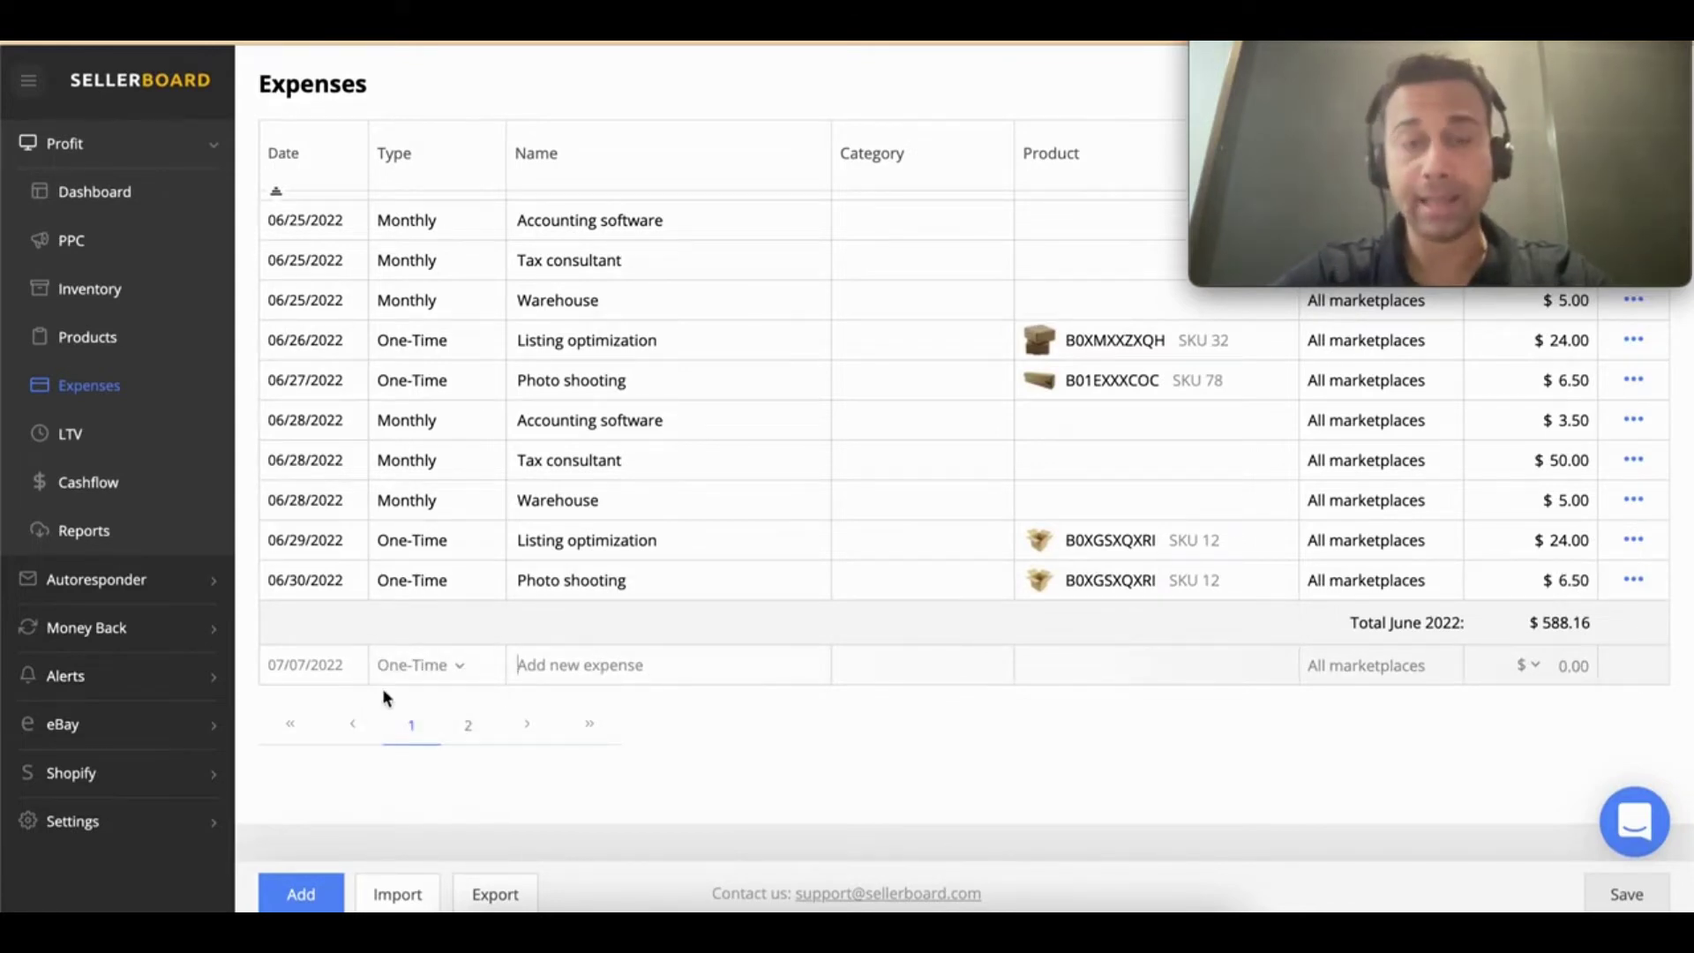
click(302, 894)
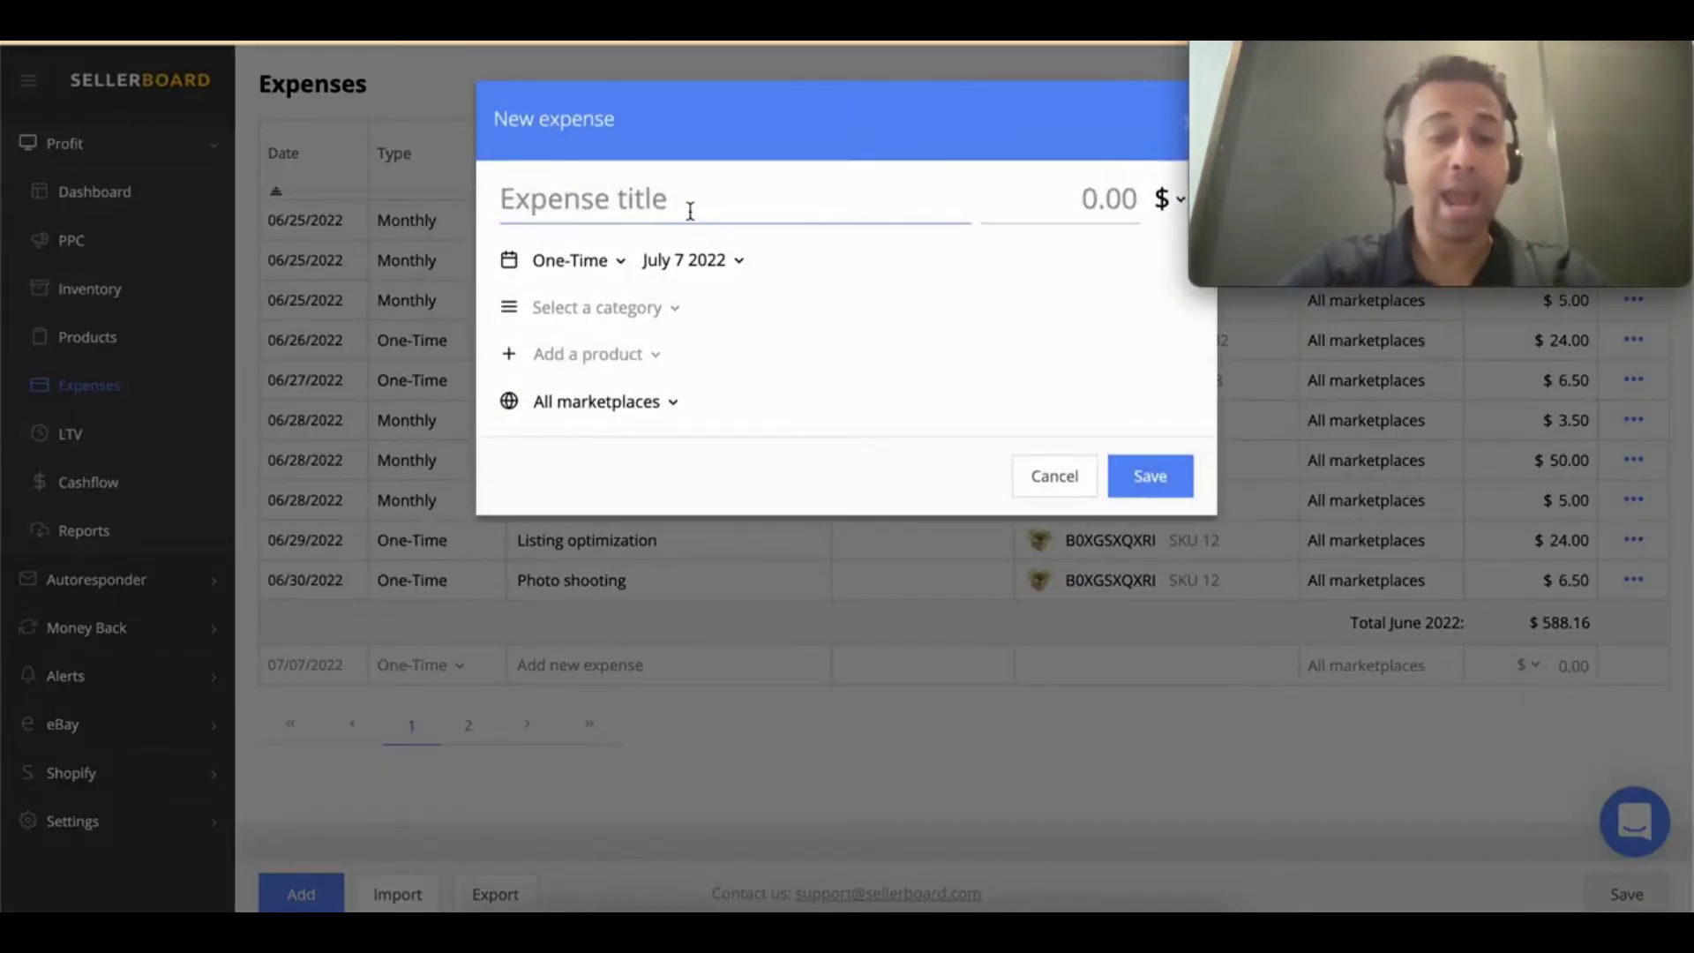
Step: Title the expense Freelancer with a 200.00 amount, keeping One-Time frequency
text(Freelancer)
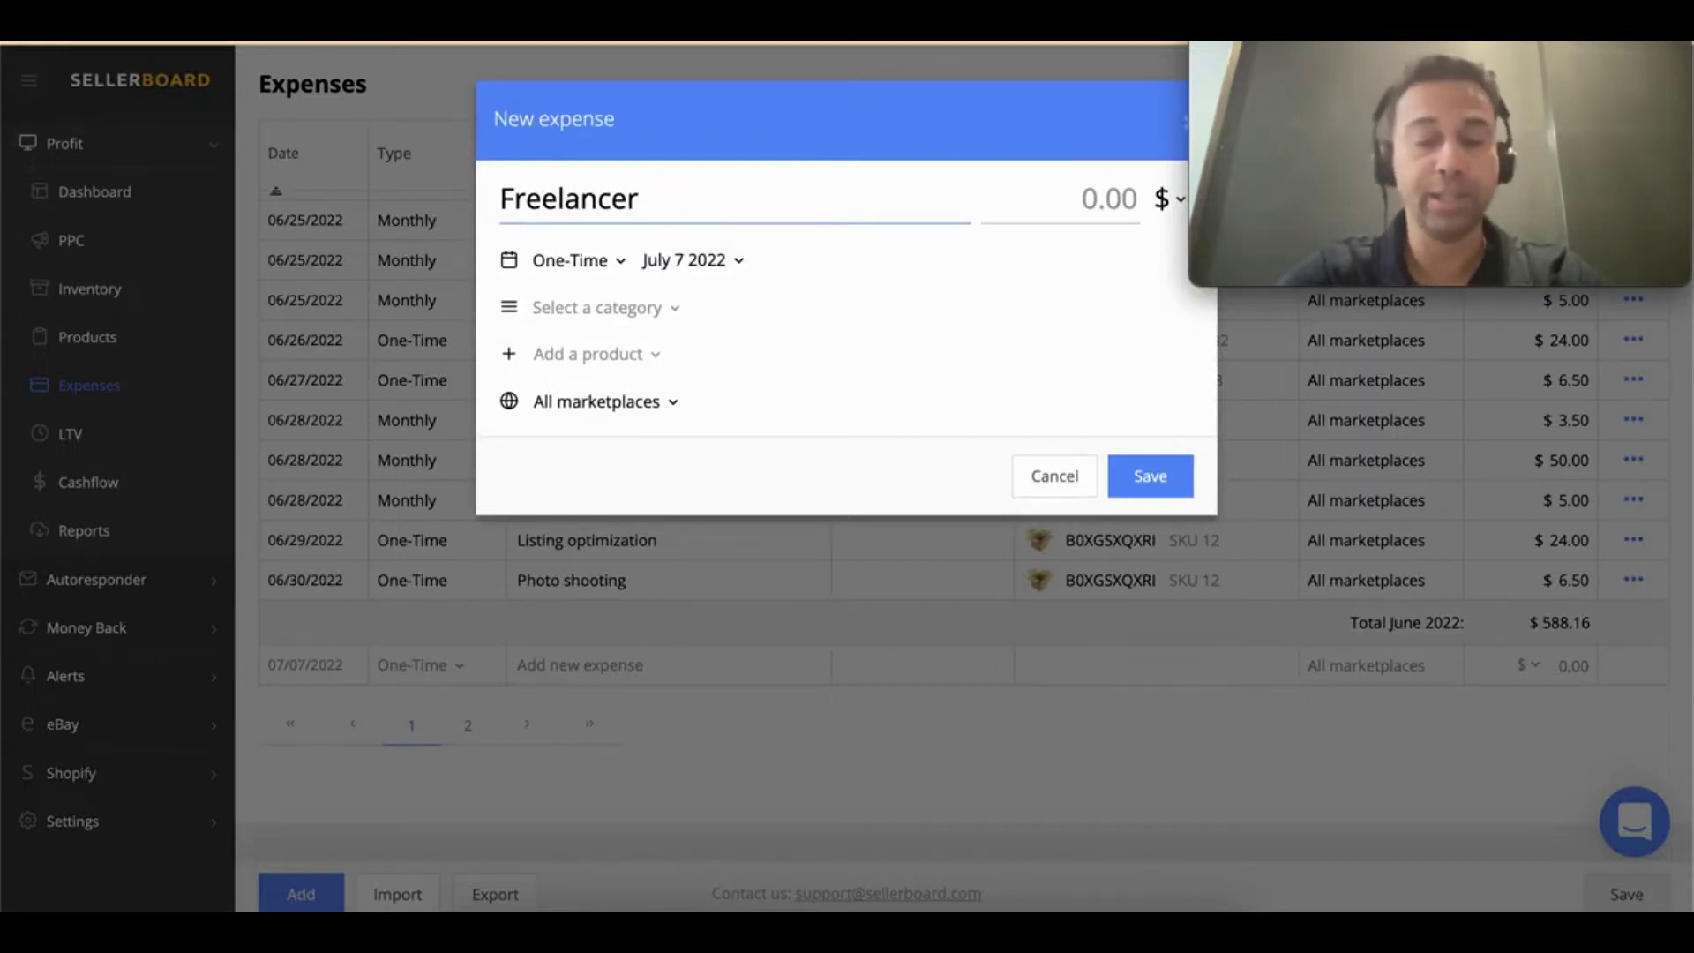
click(1138, 198)
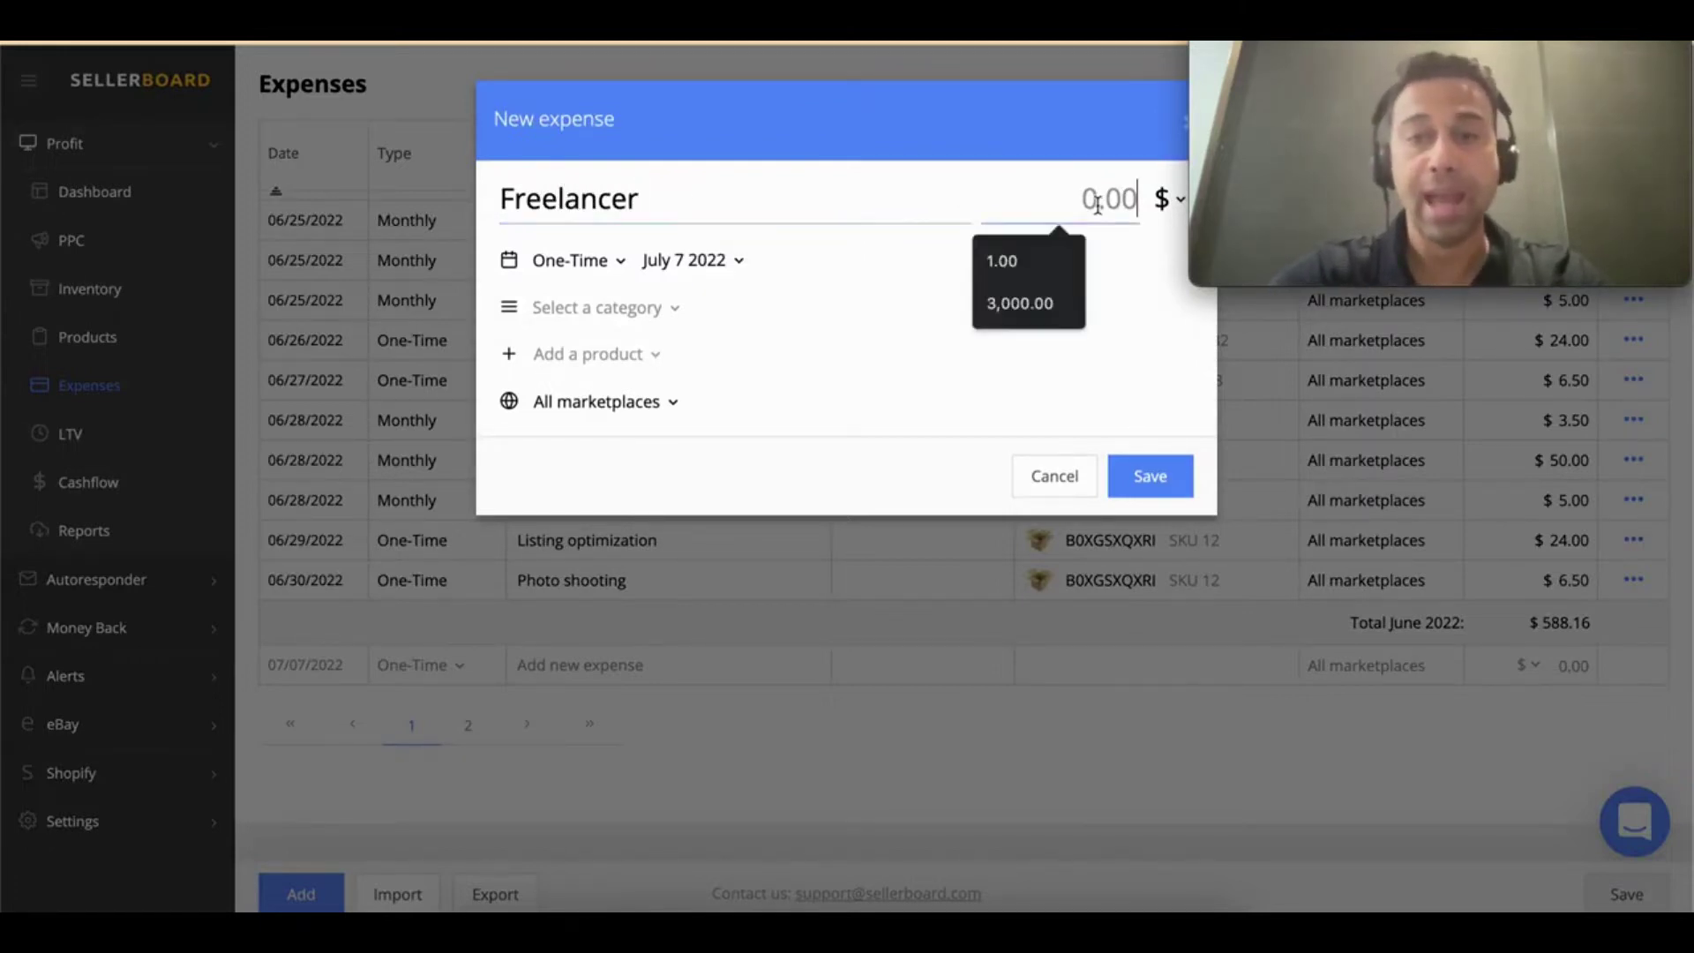
text(200)
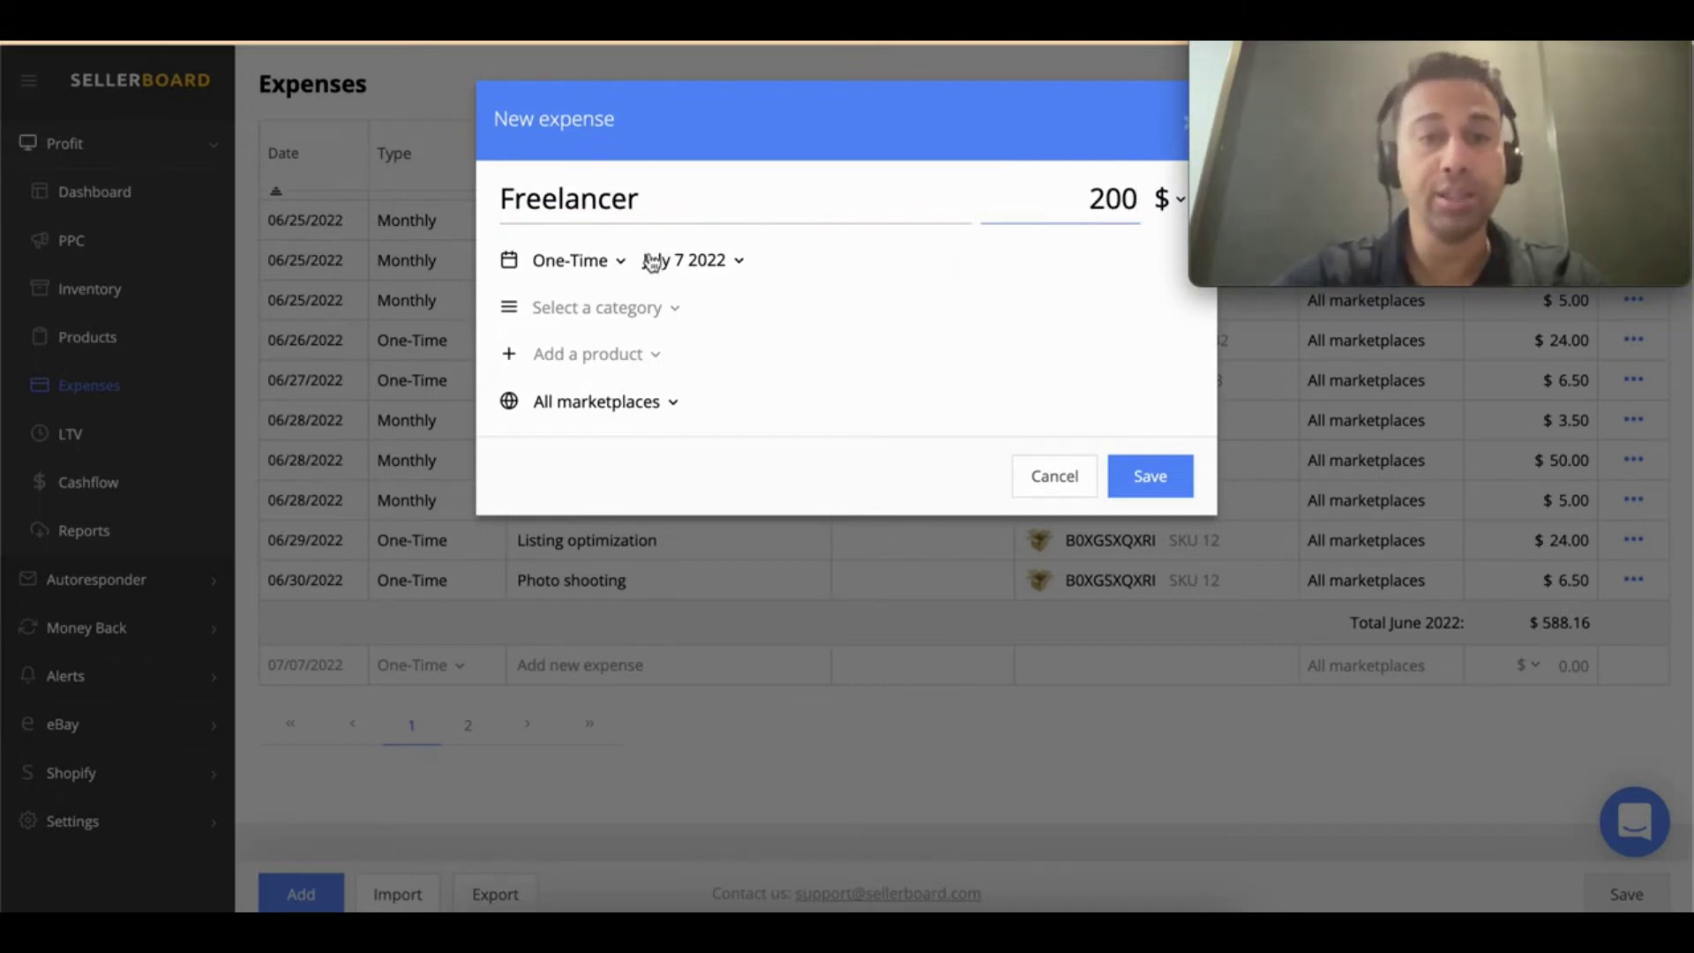
click(609, 260)
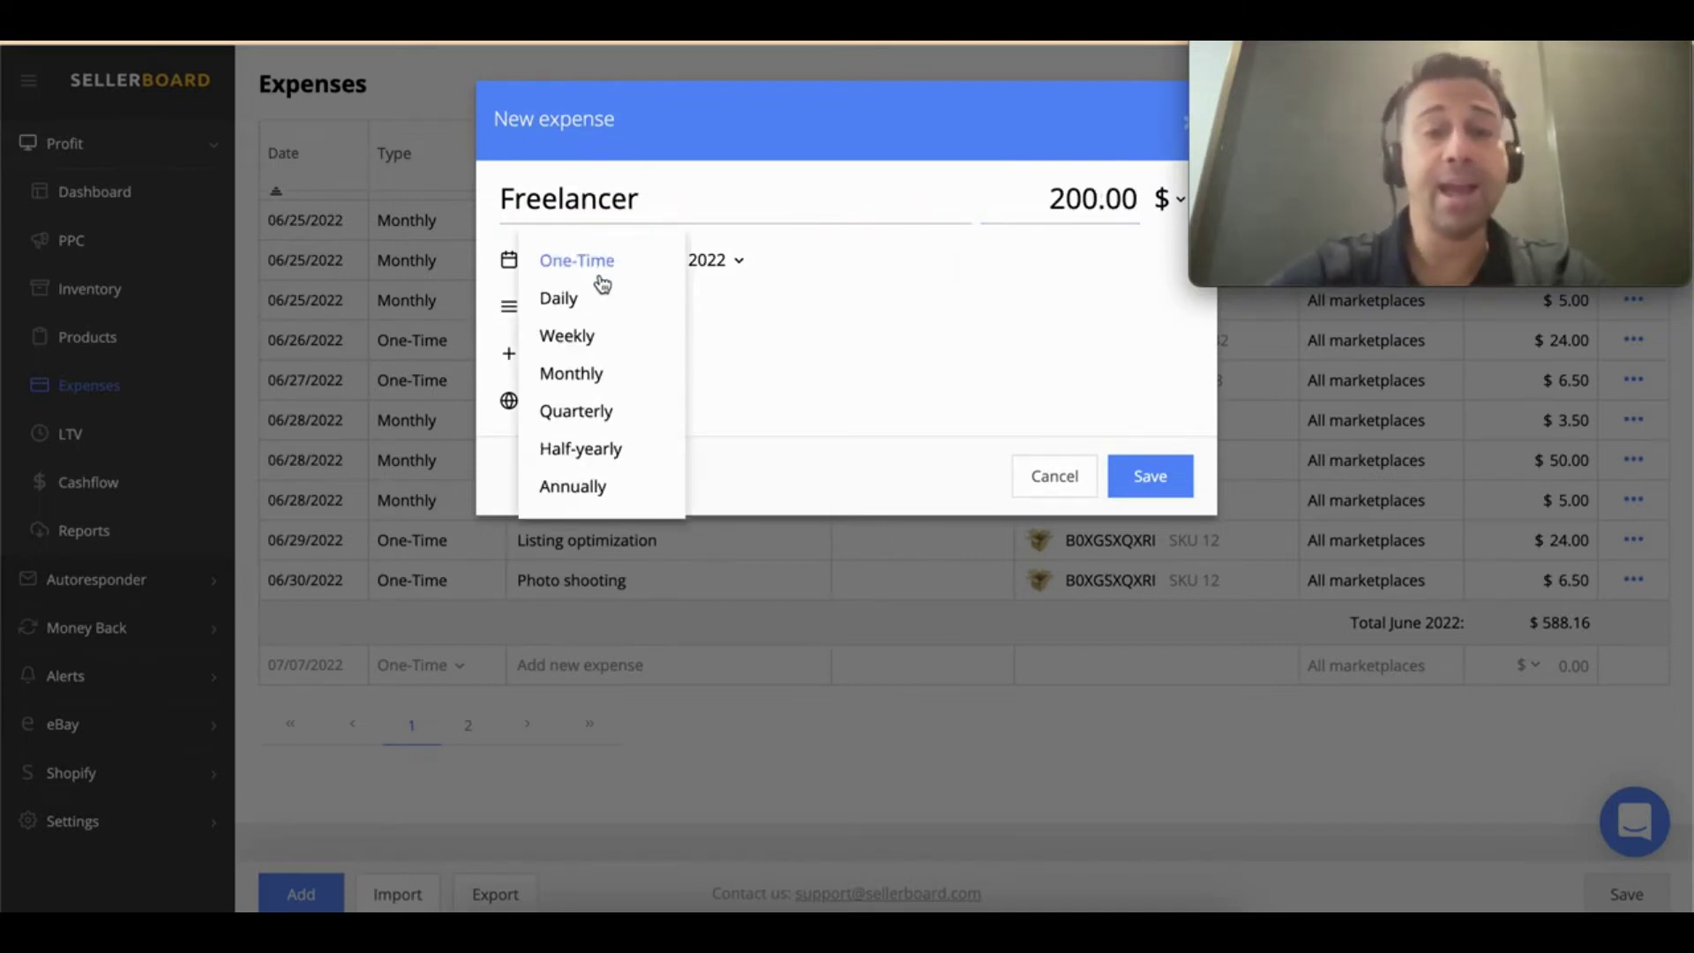
click(868, 291)
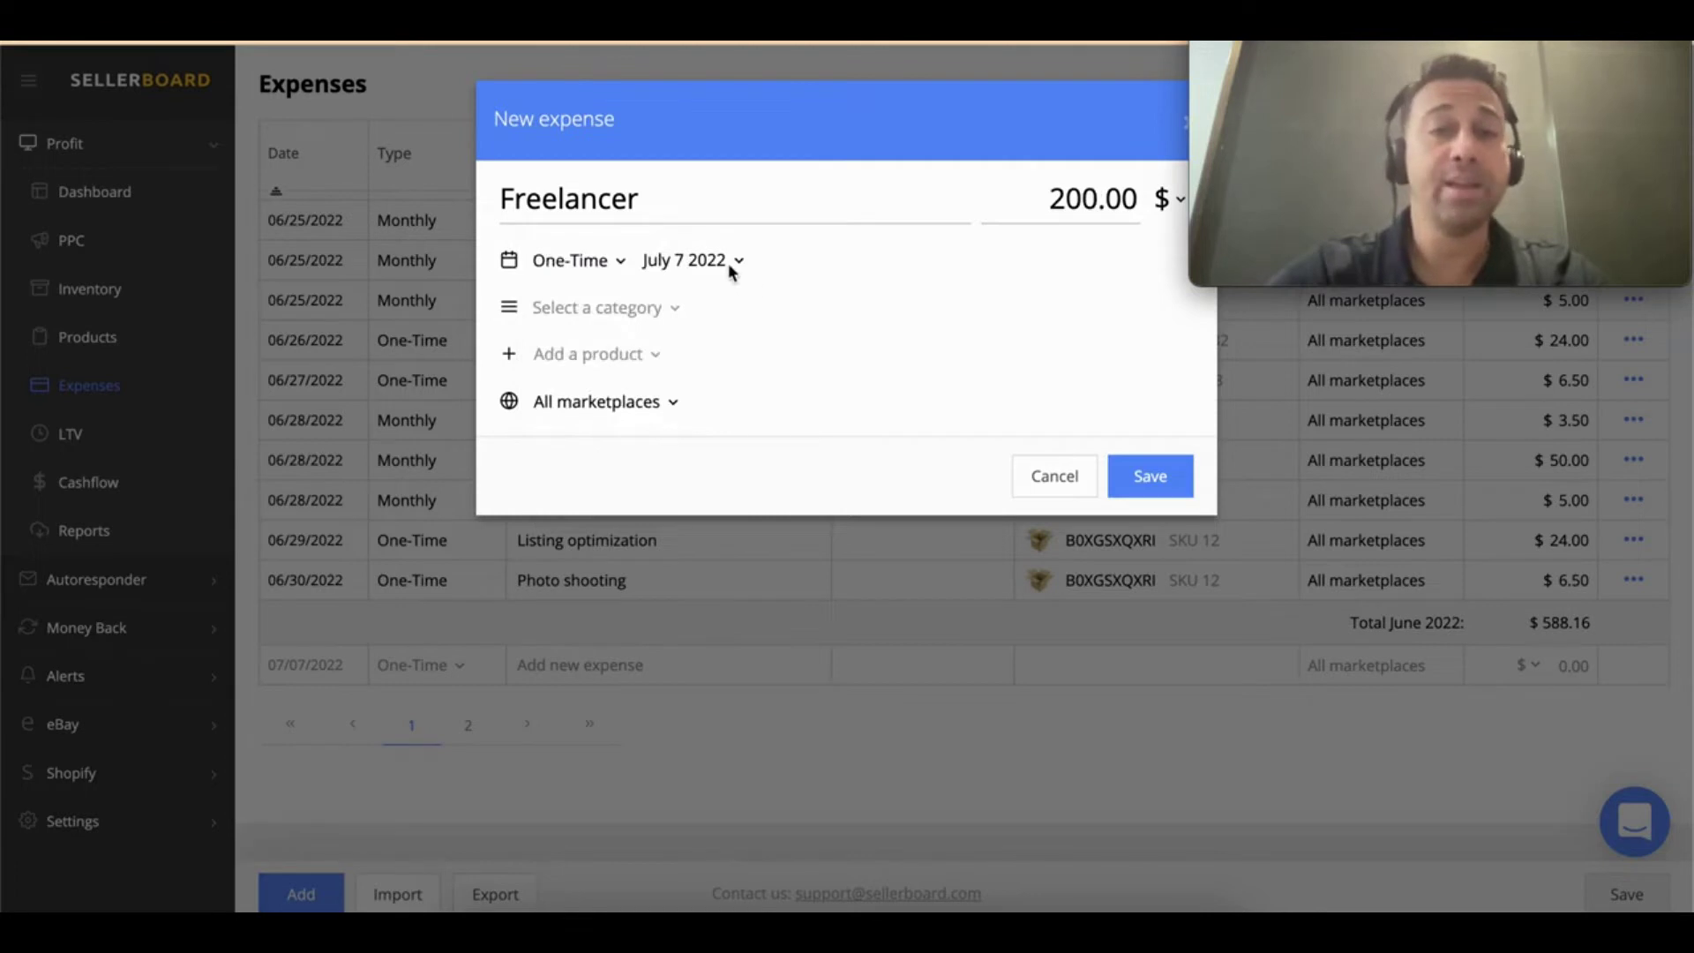
Step: Set category Listing, link Black Gift Box 10*8*6cm, and keep All marketplaces
click(656, 310)
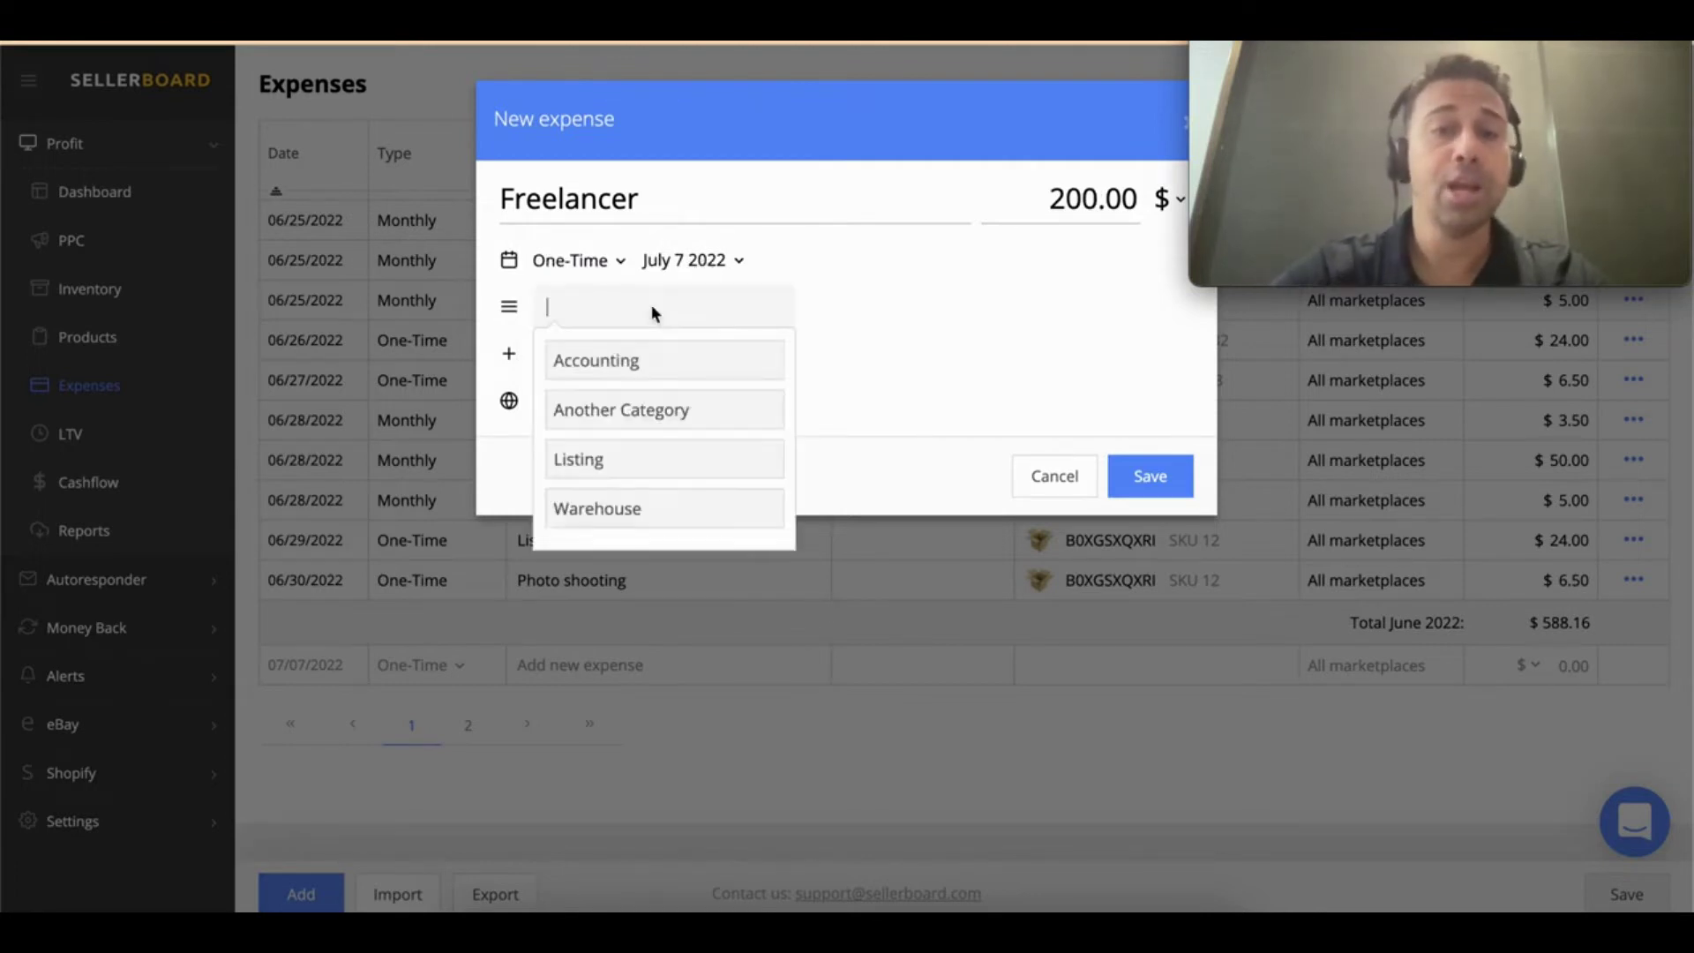
click(632, 466)
click(637, 369)
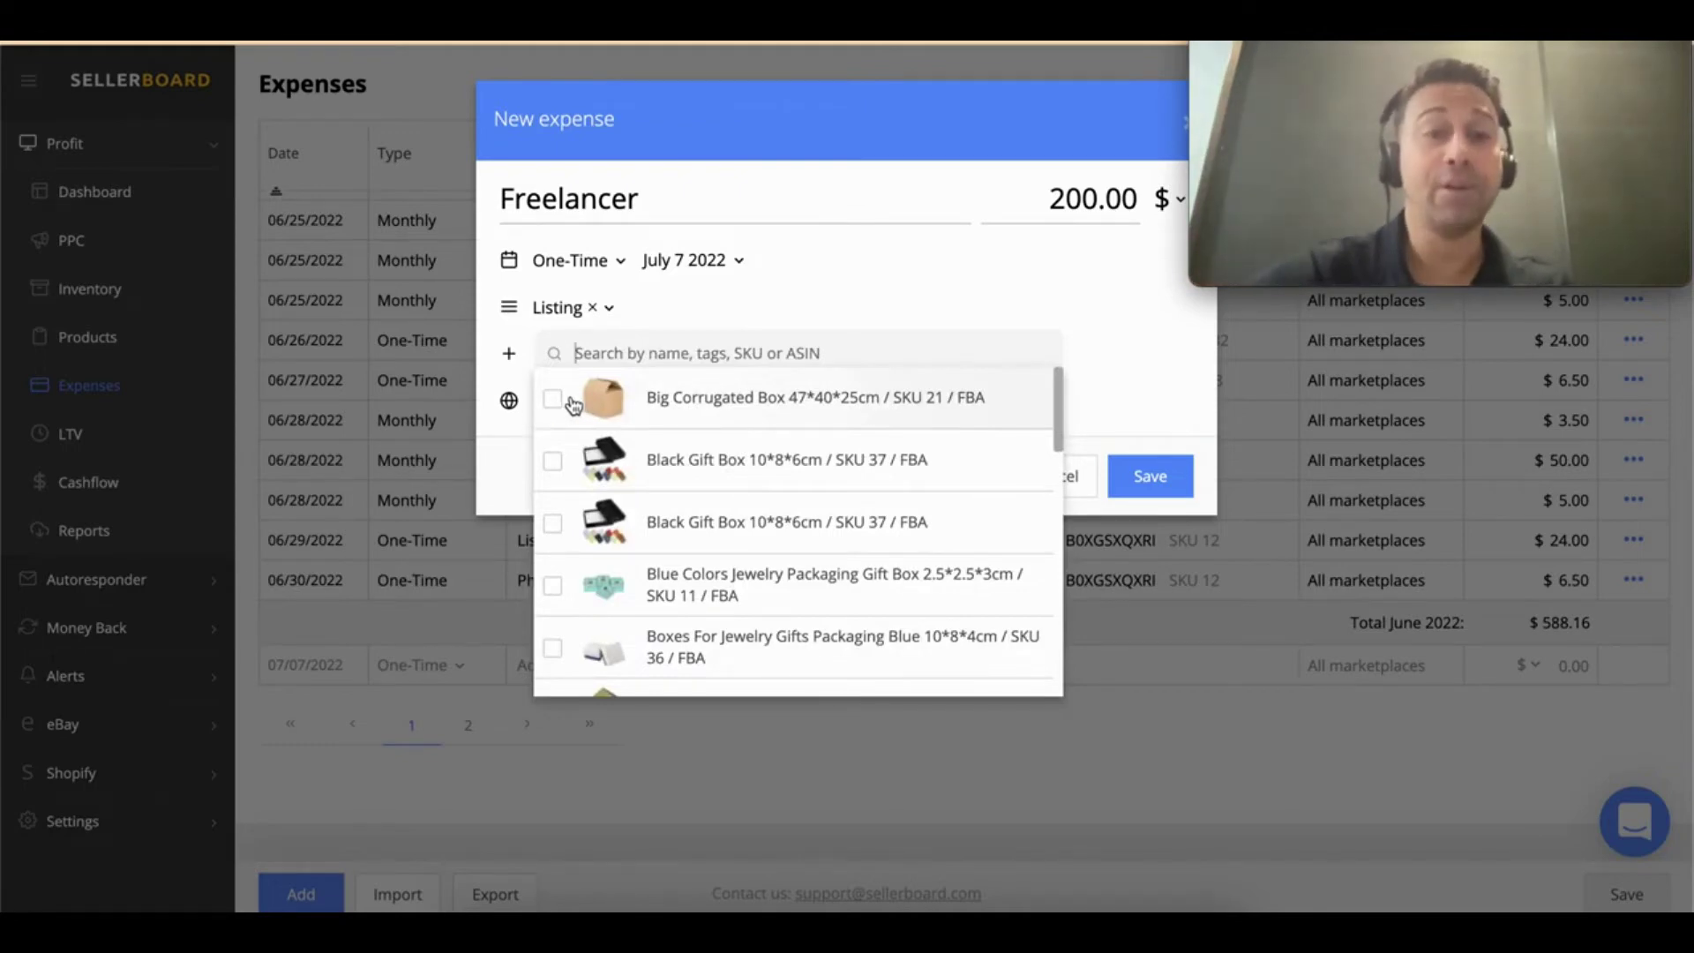
click(553, 459)
click(844, 259)
click(651, 404)
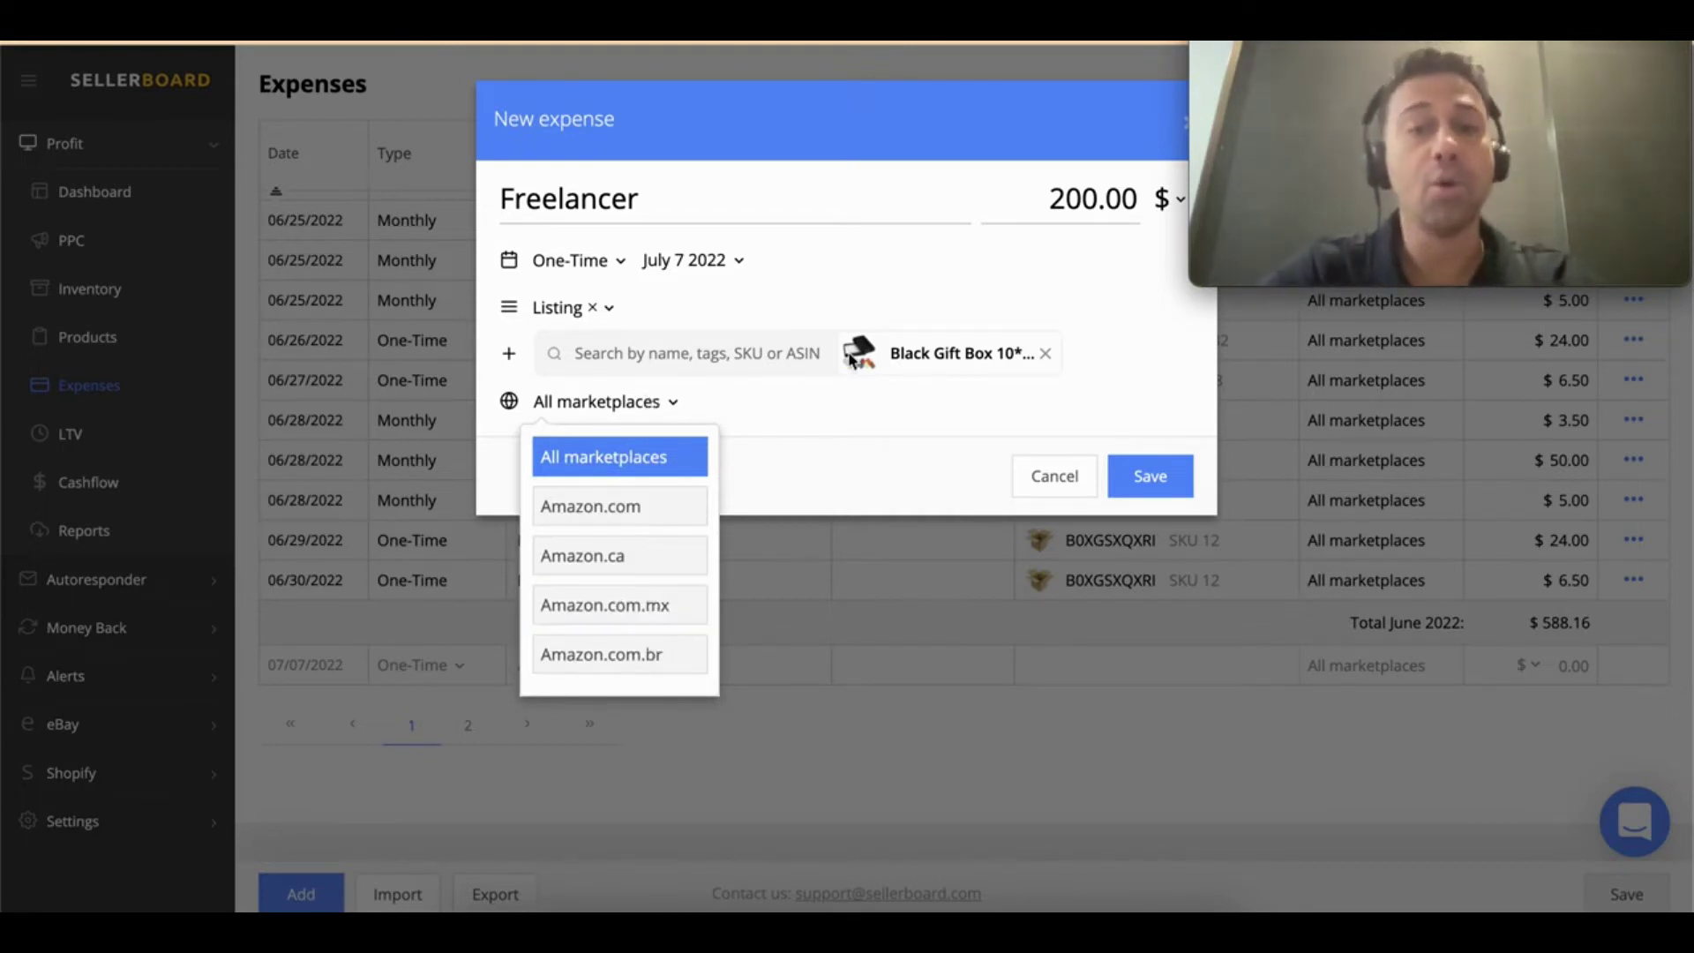
click(886, 288)
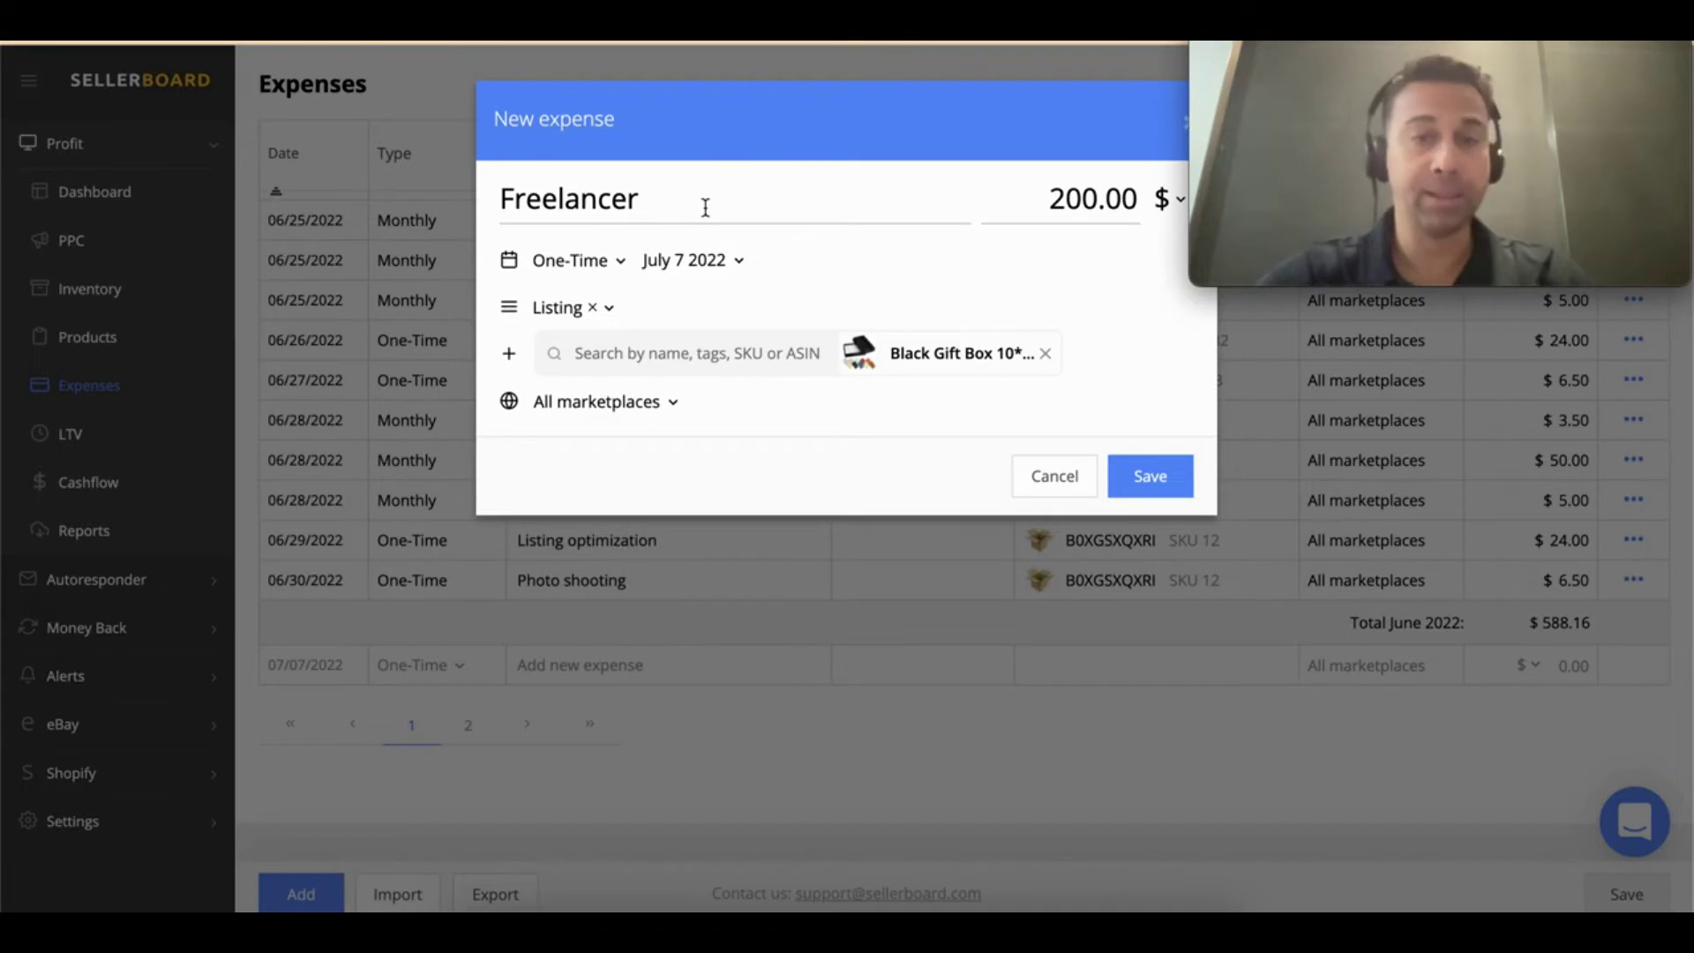
drag(703, 208, 505, 199)
Step: Rename the expense 3PL Warehouse at 3,000, recurring Monthly forever
text(#)
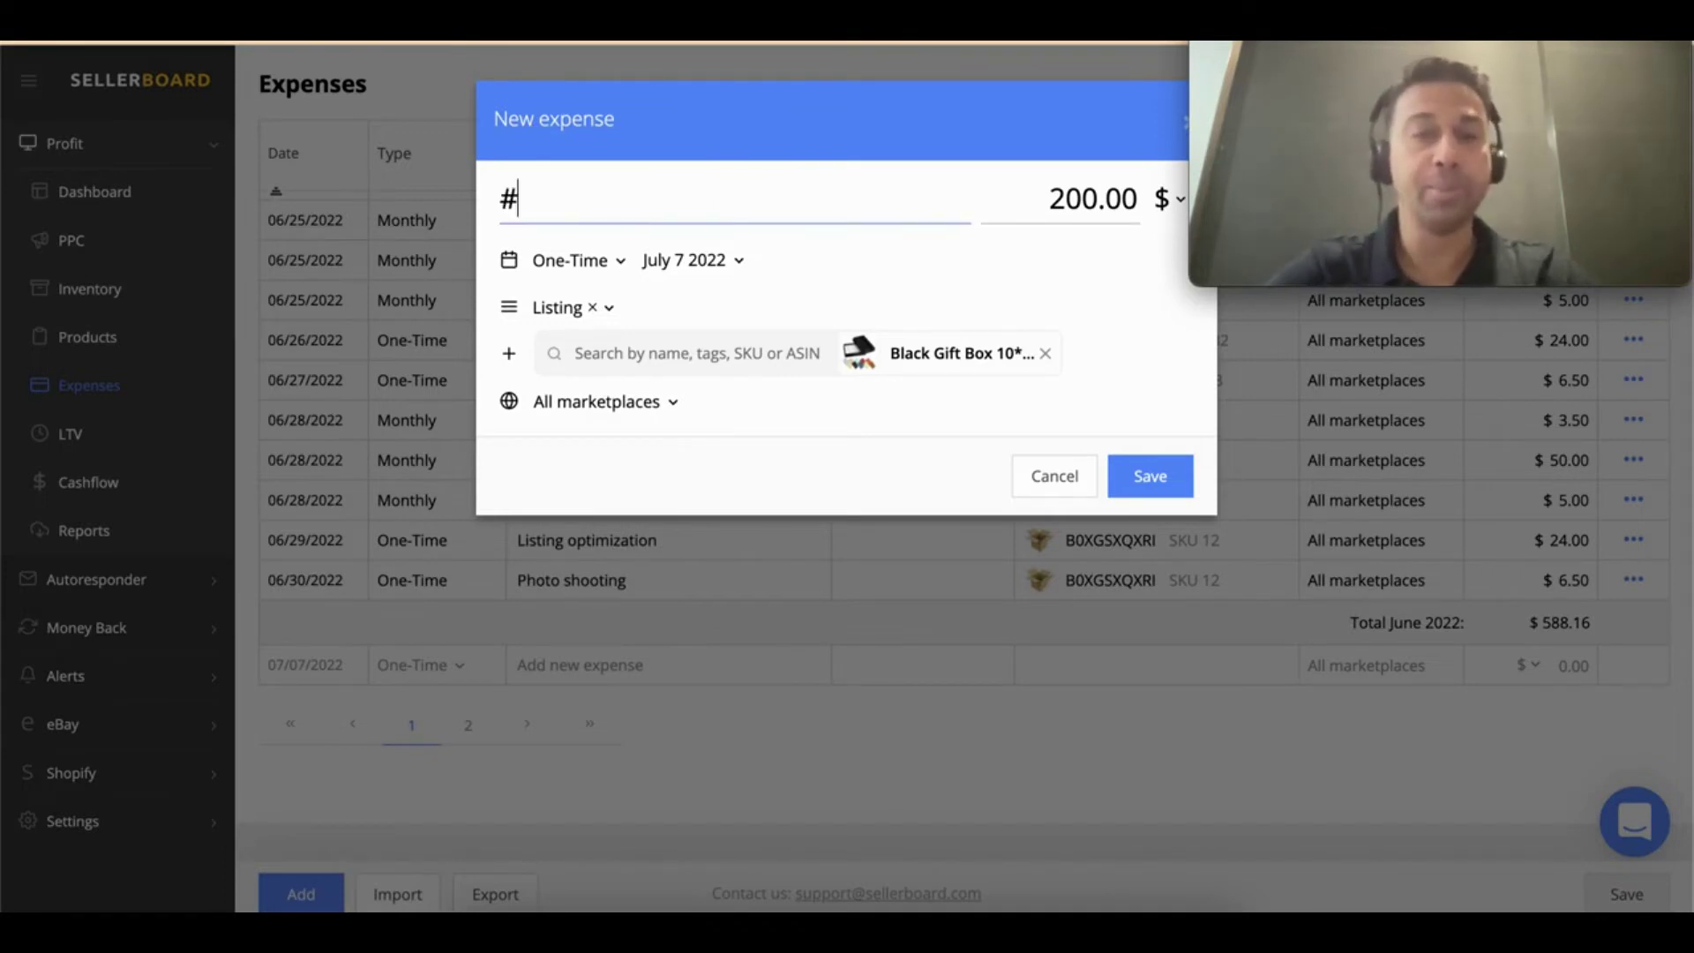
text(PL Warehouse)
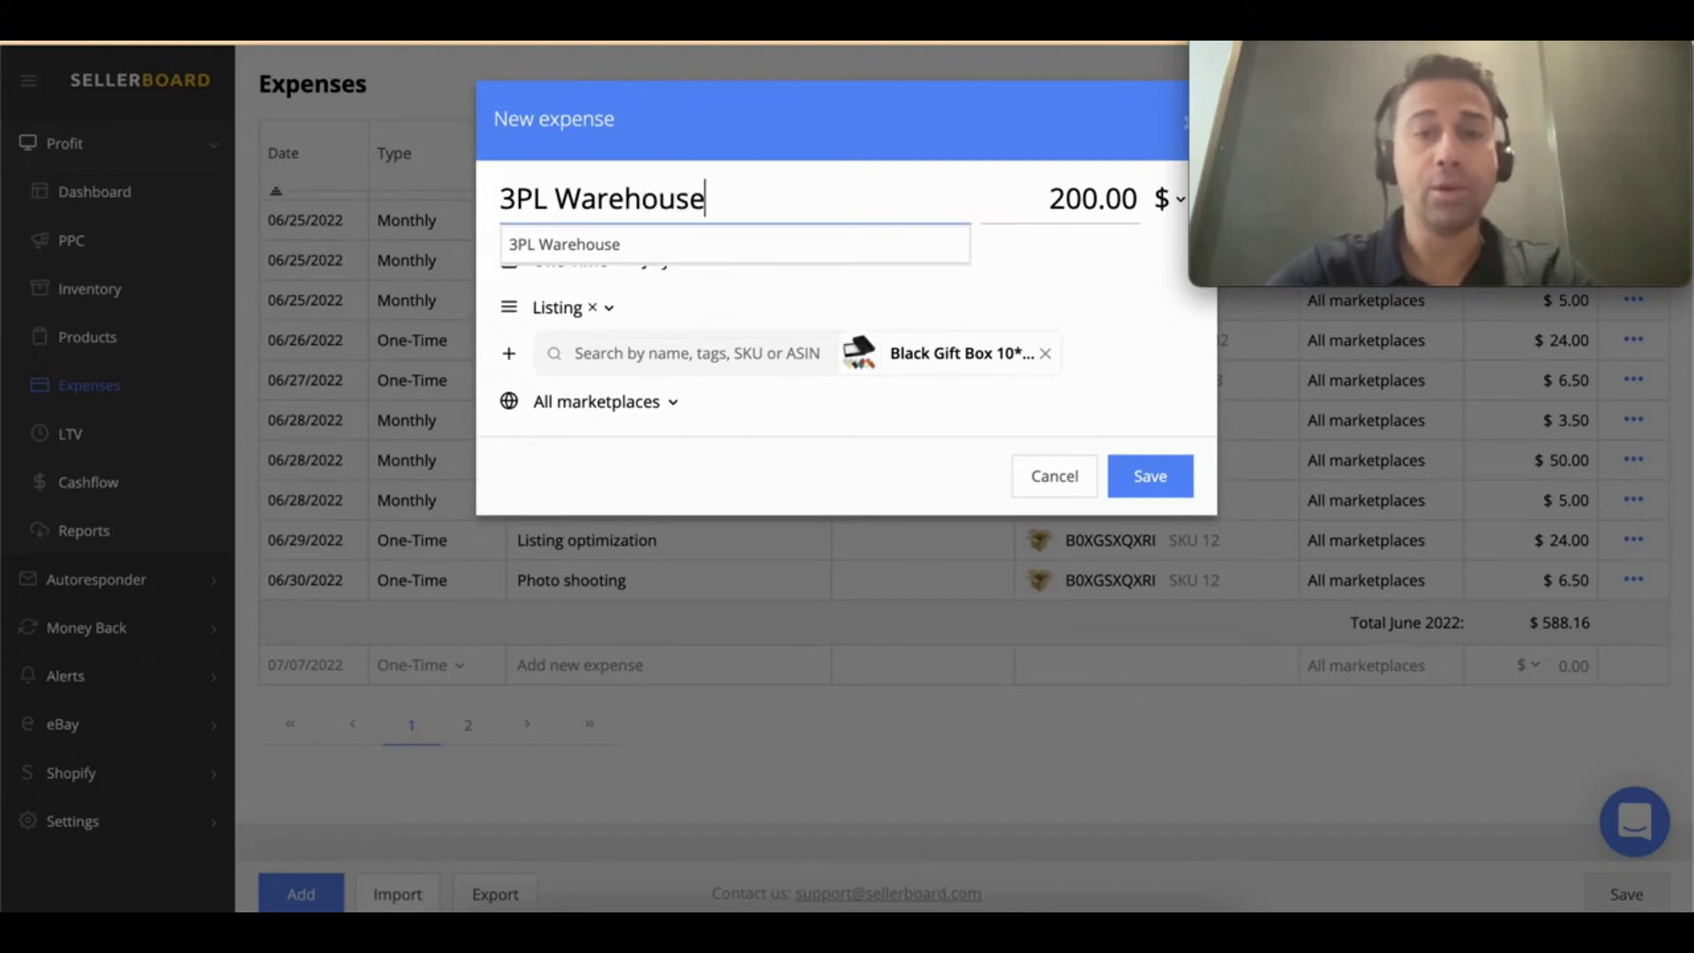
key(Tab)
text(3,000)
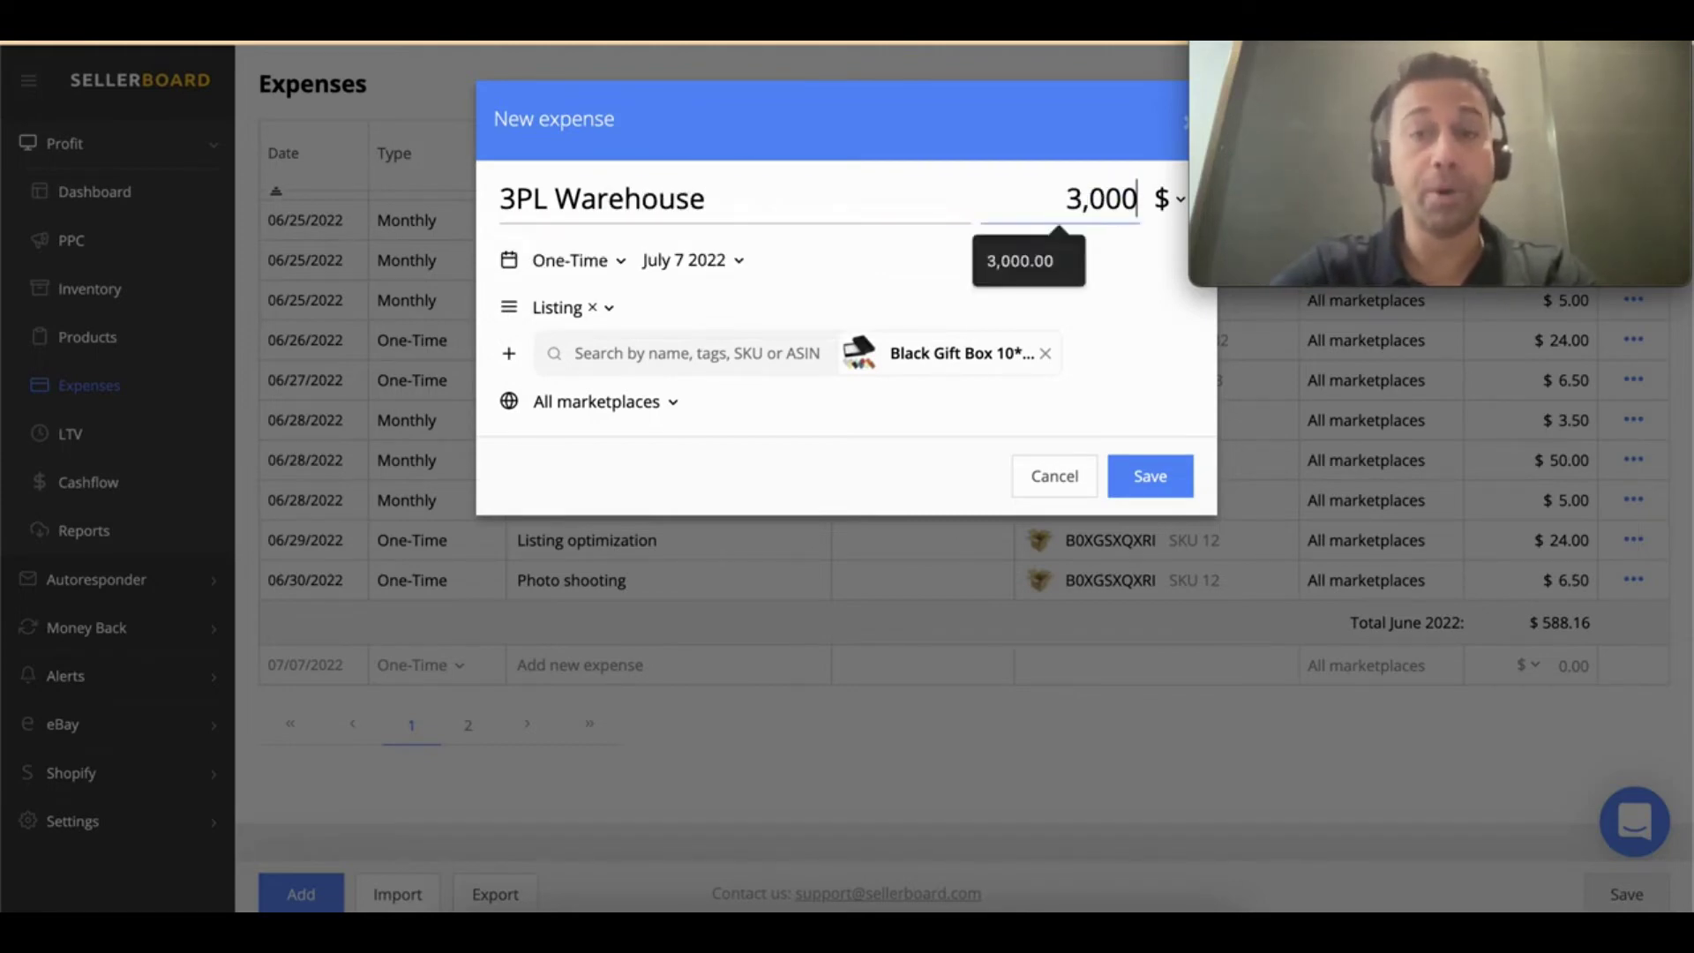
click(611, 276)
click(615, 374)
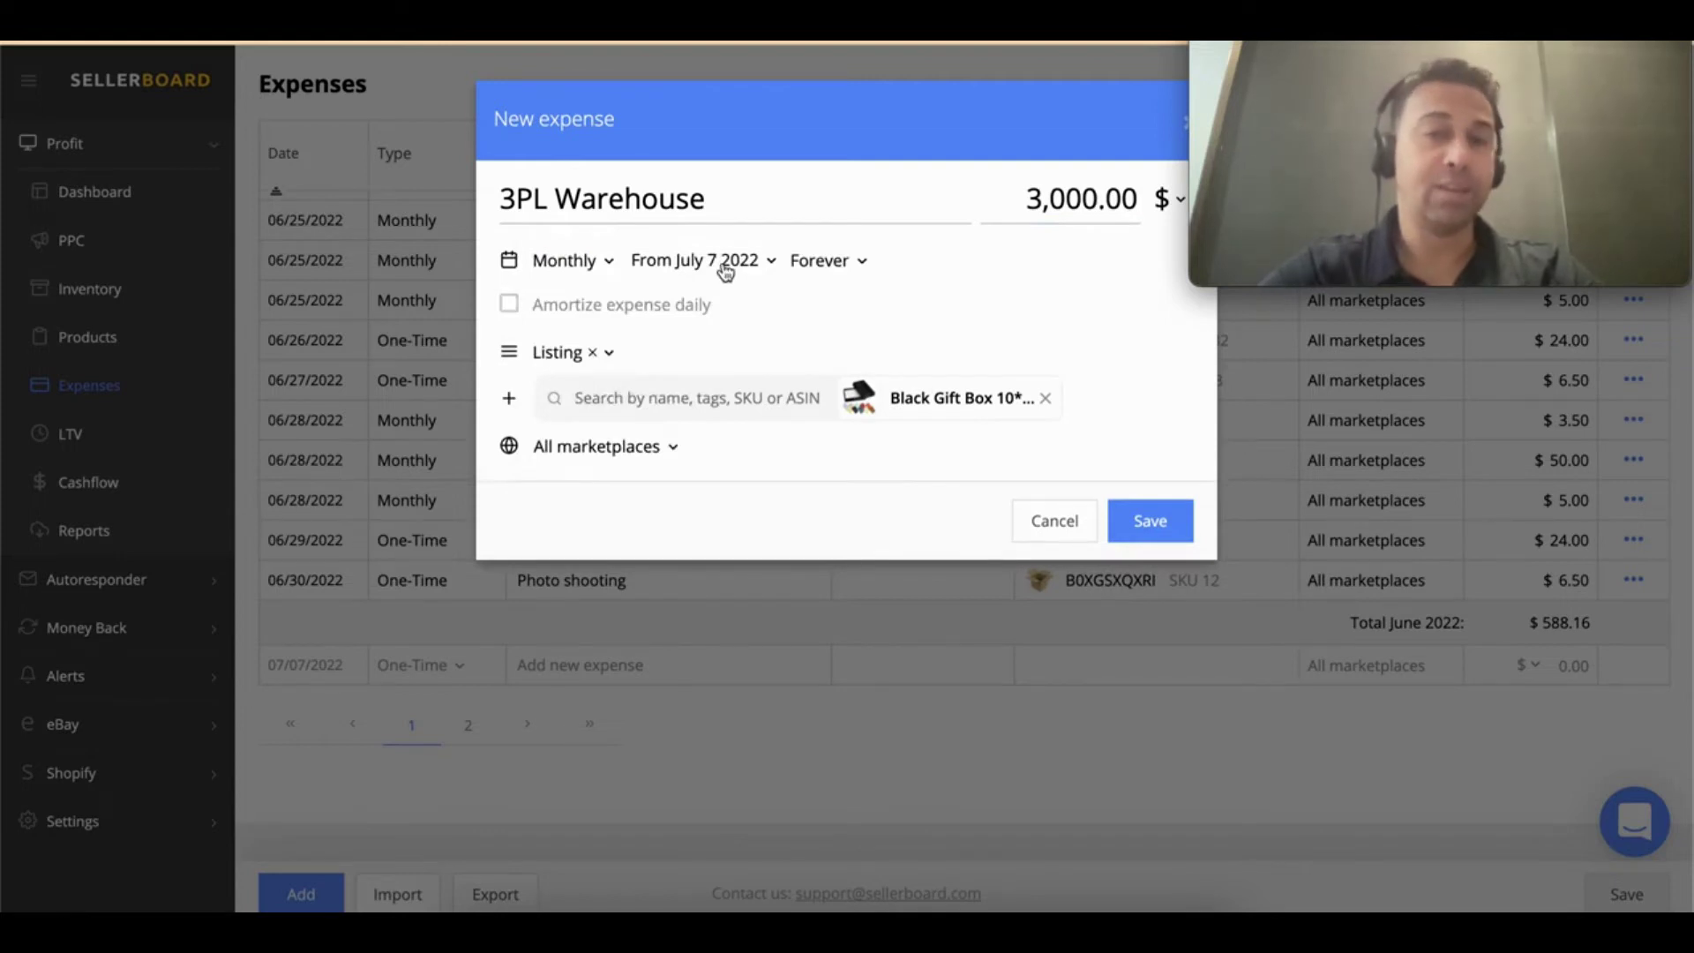
click(862, 266)
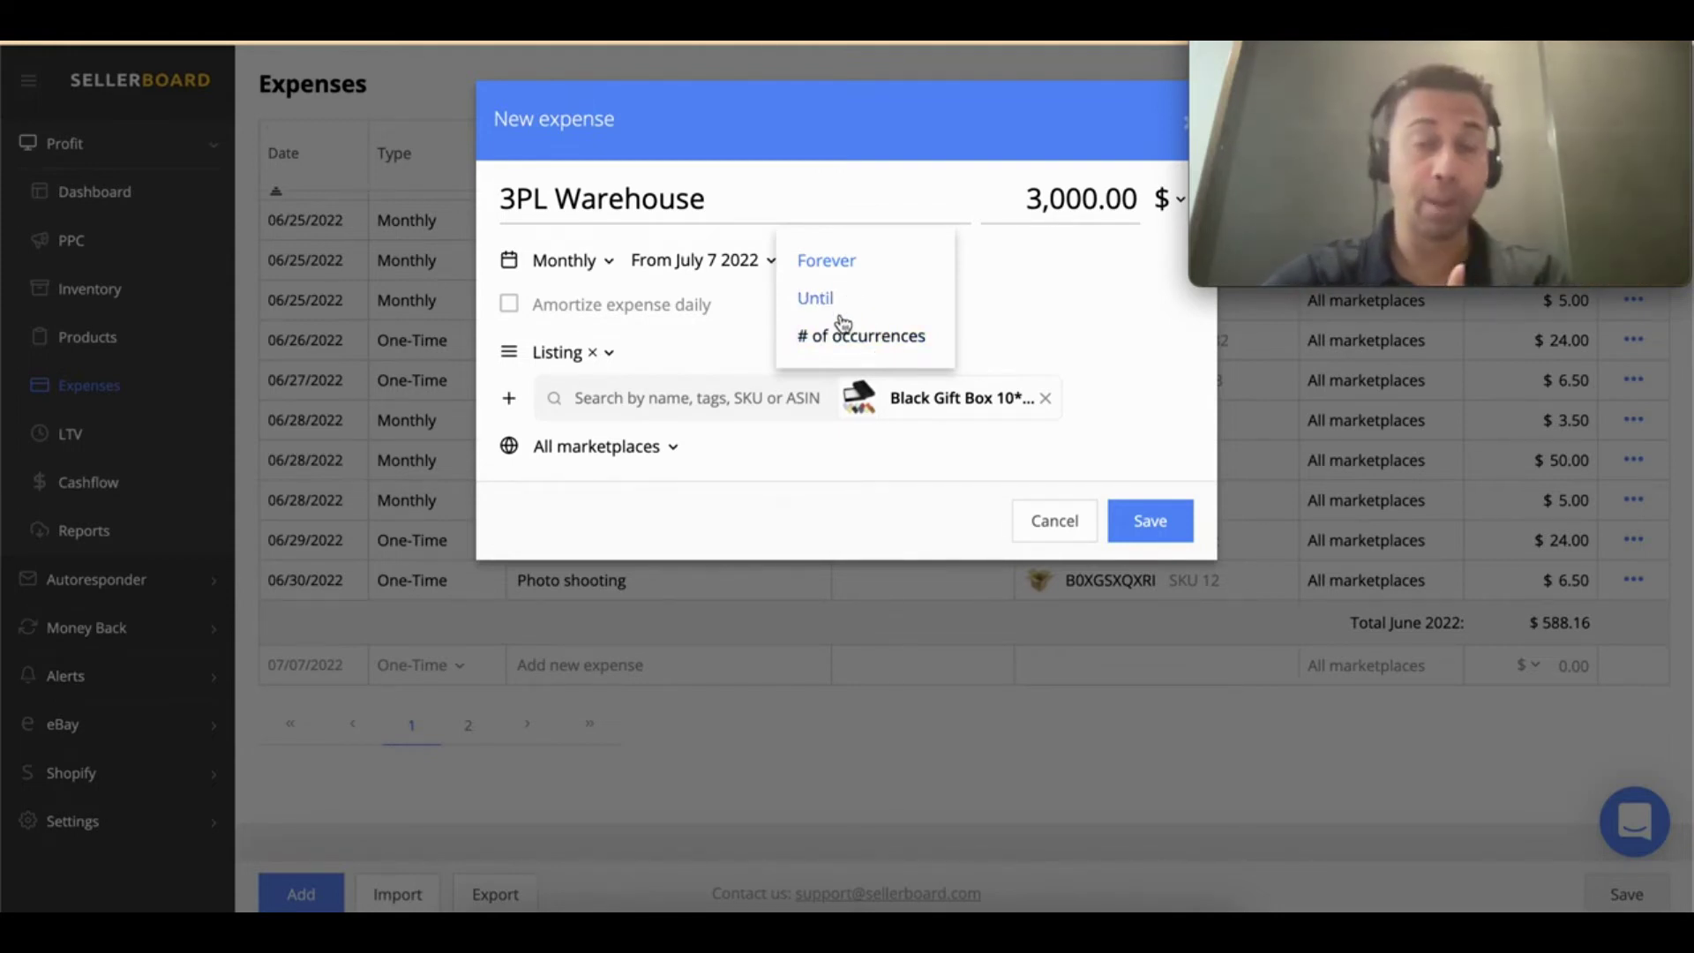
click(1037, 280)
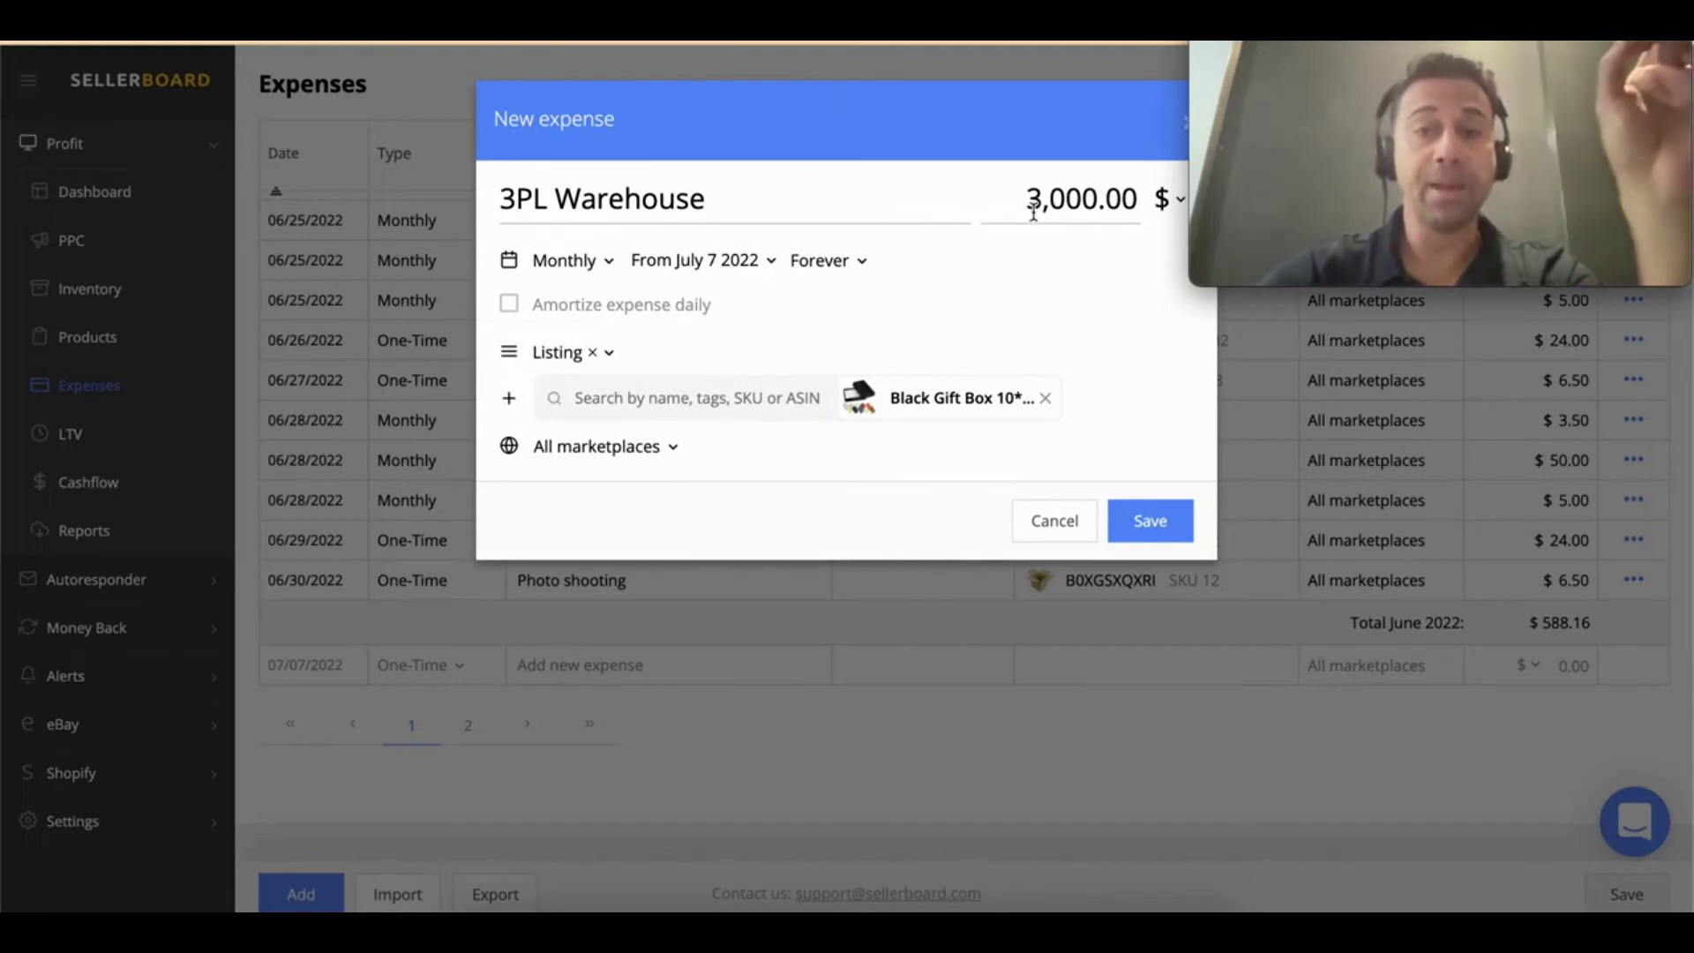
Step: Turn on daily amortization and save the 3PL Warehouse expense
drag(1027, 203, 1138, 203)
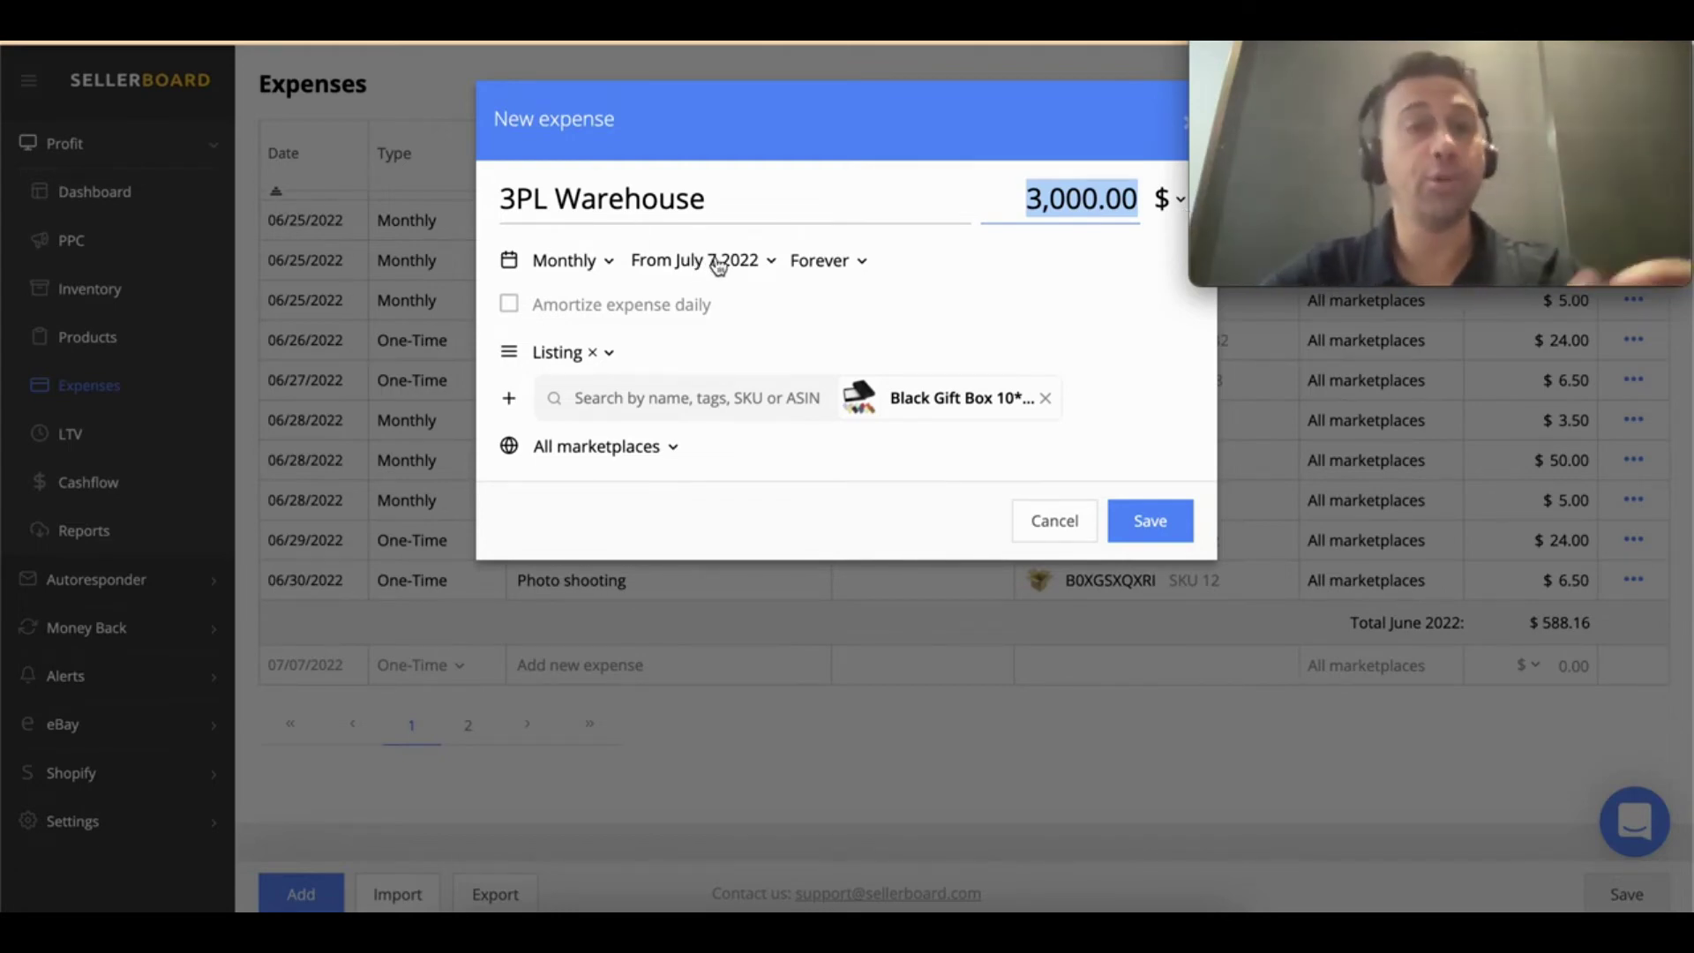
click(510, 304)
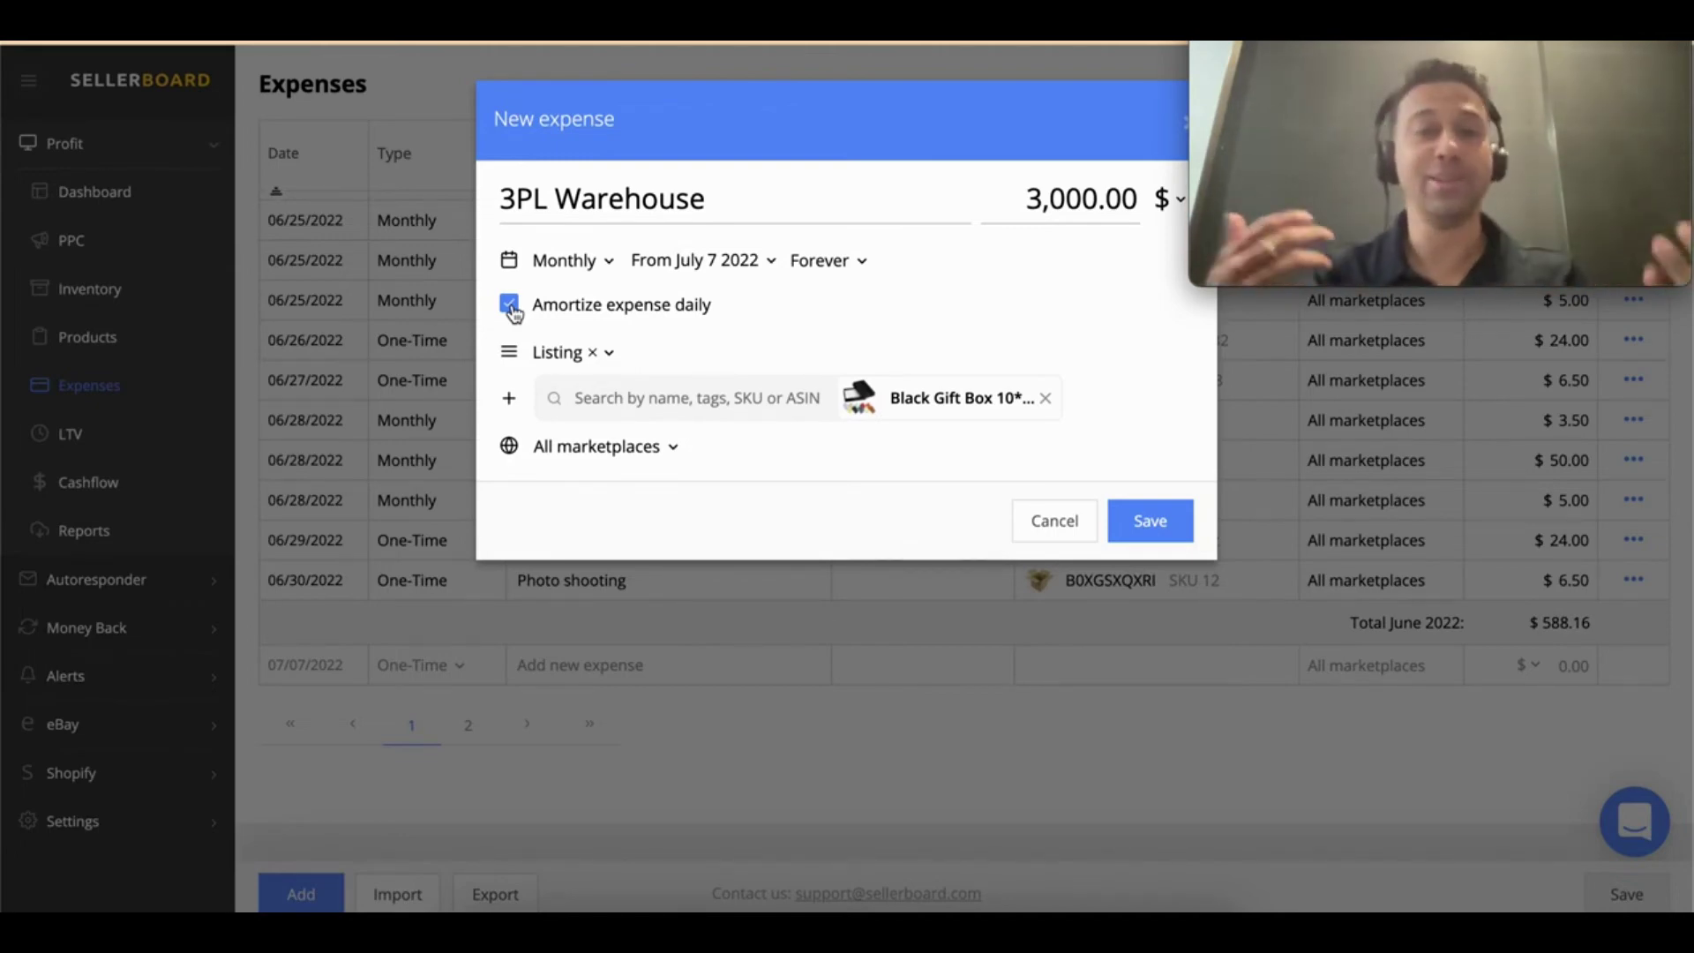
click(1143, 516)
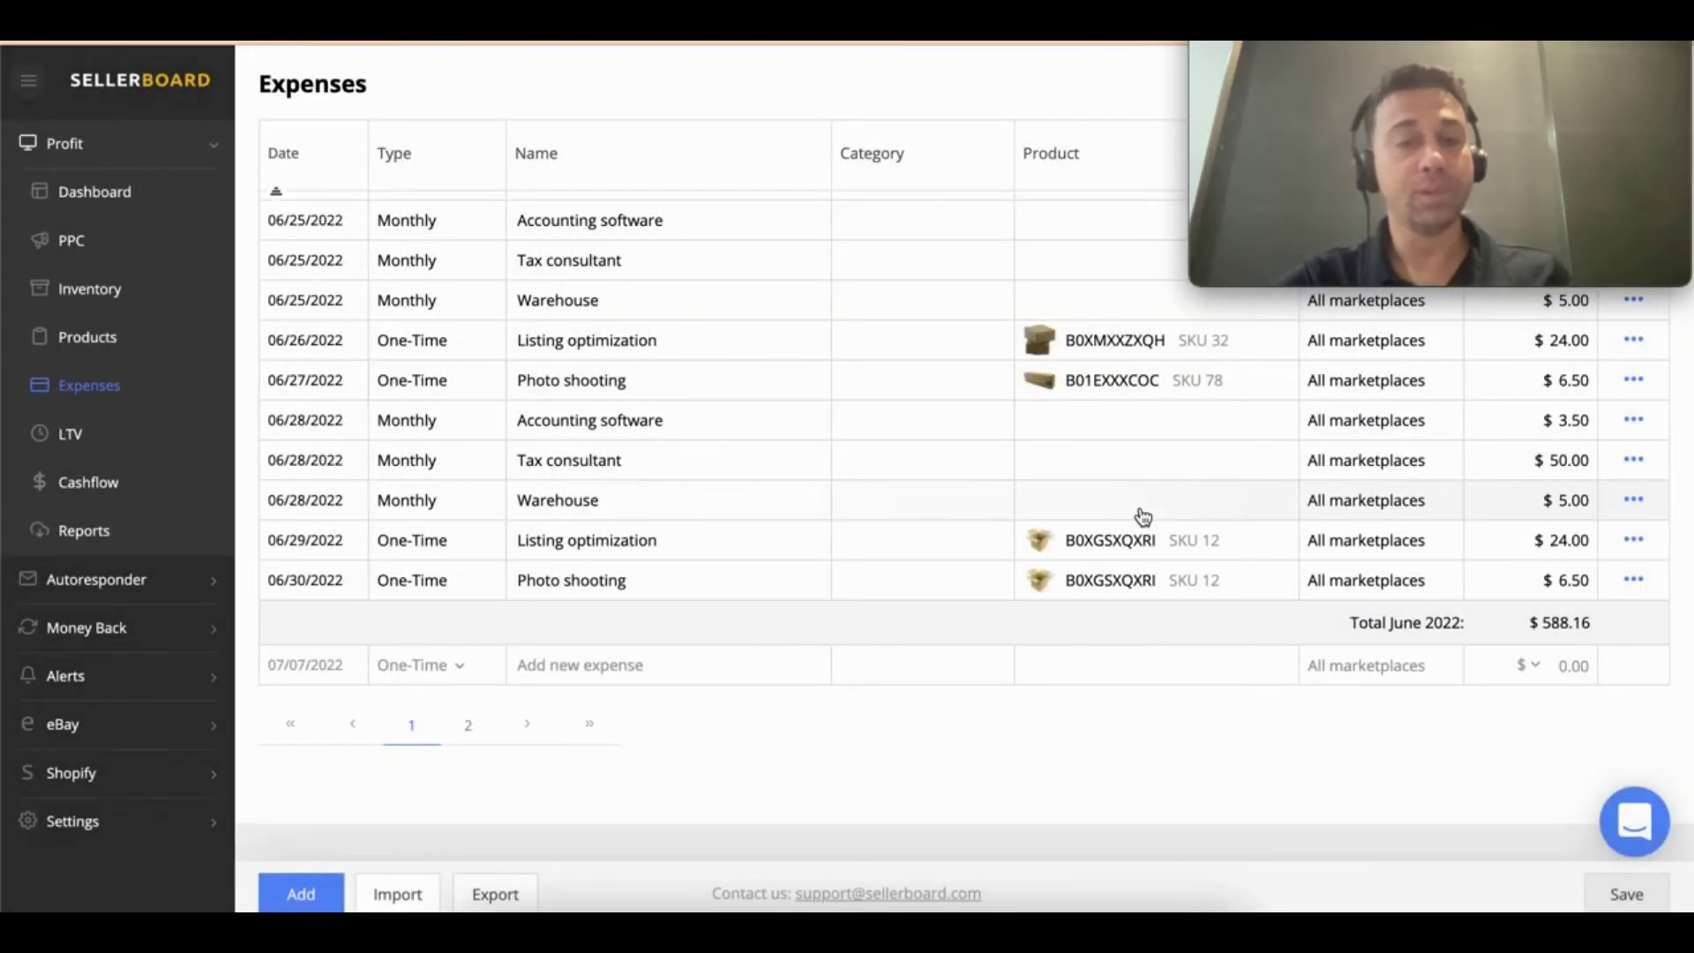
Step: Search the expense list by the name '3PL'
scroll(423, 300, up, 20)
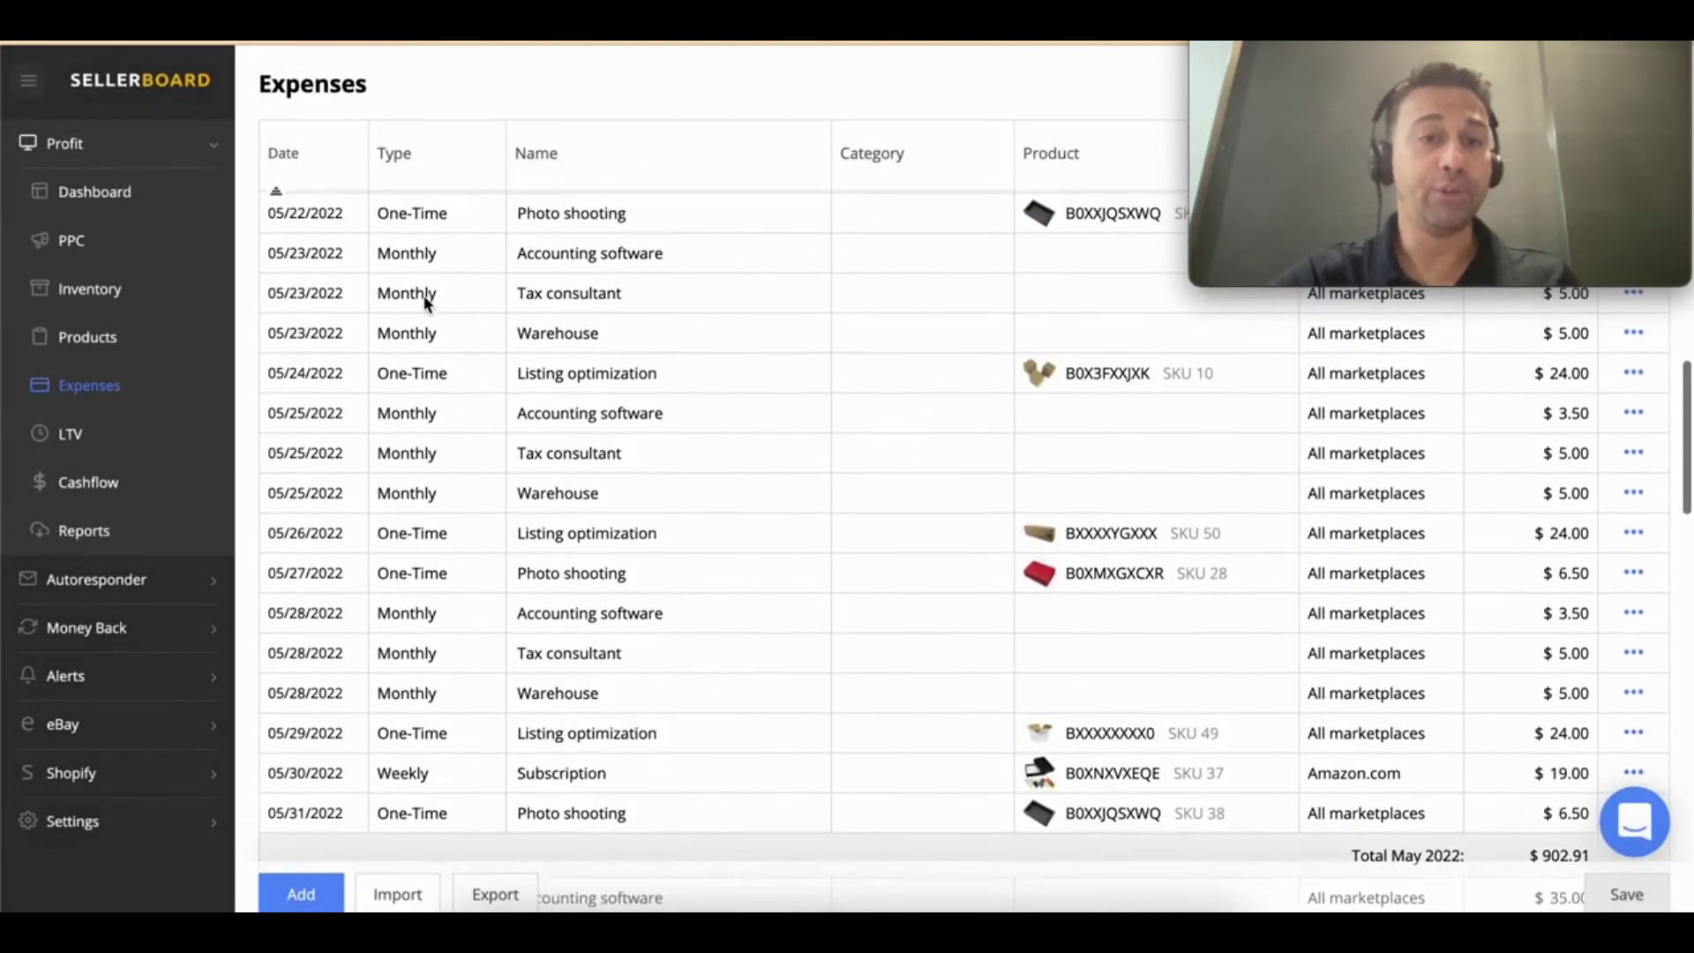
scroll(424, 294, up, 5)
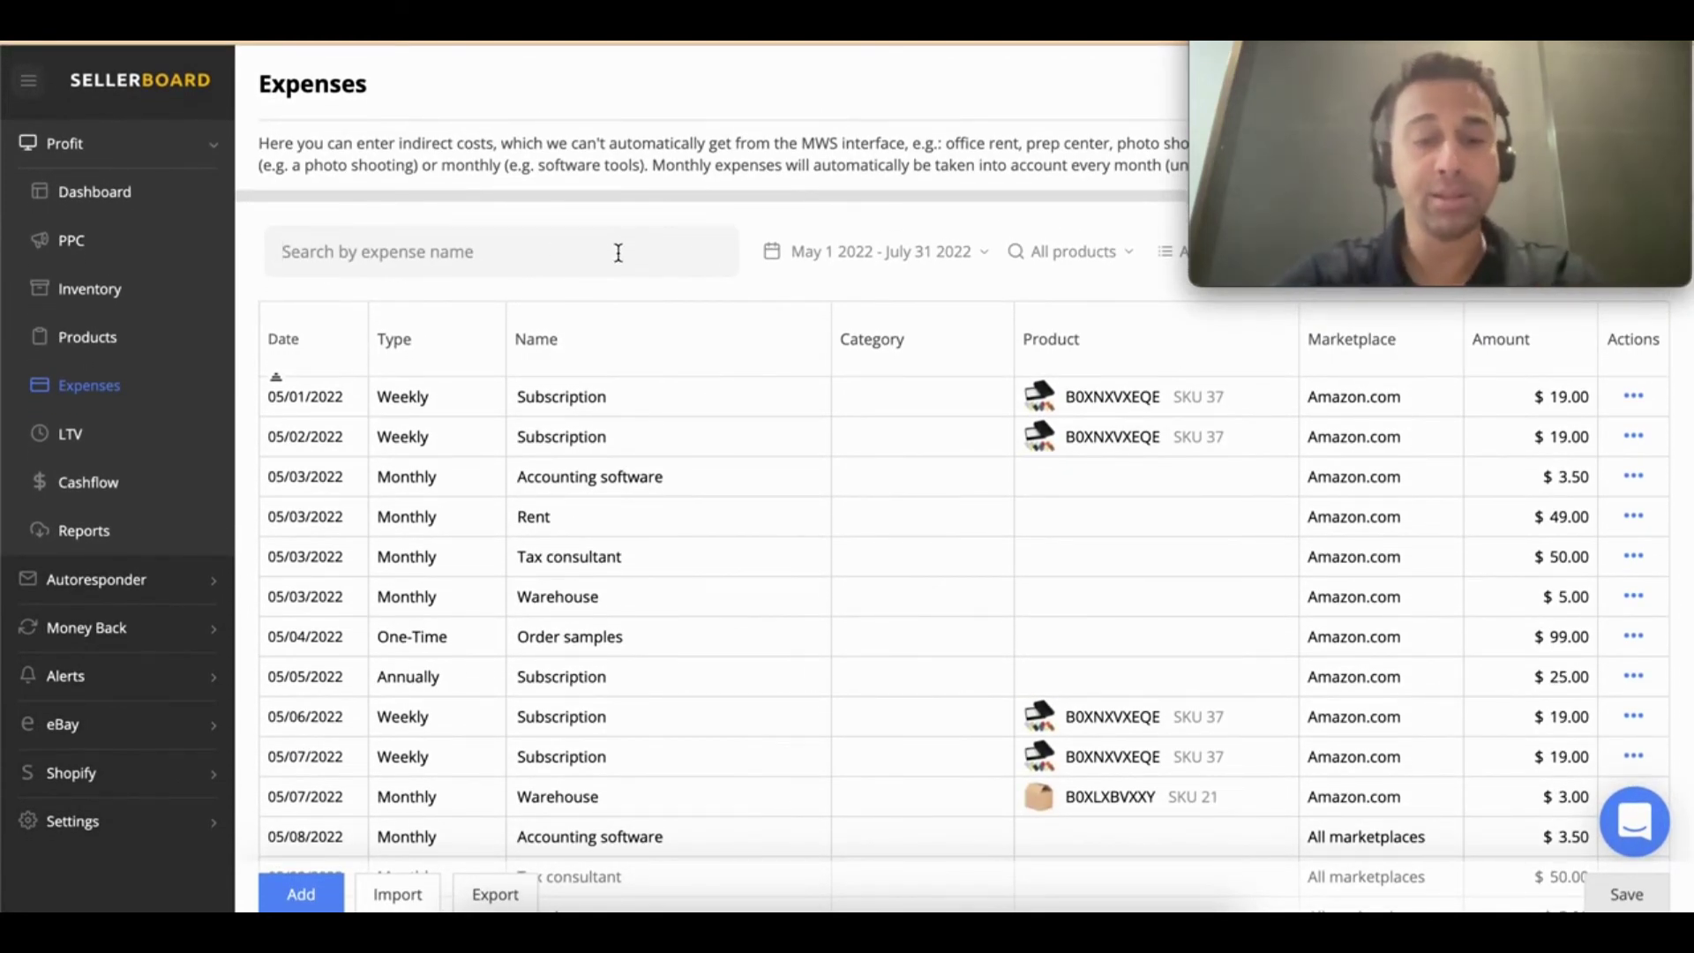
click(619, 253)
text(3PL)
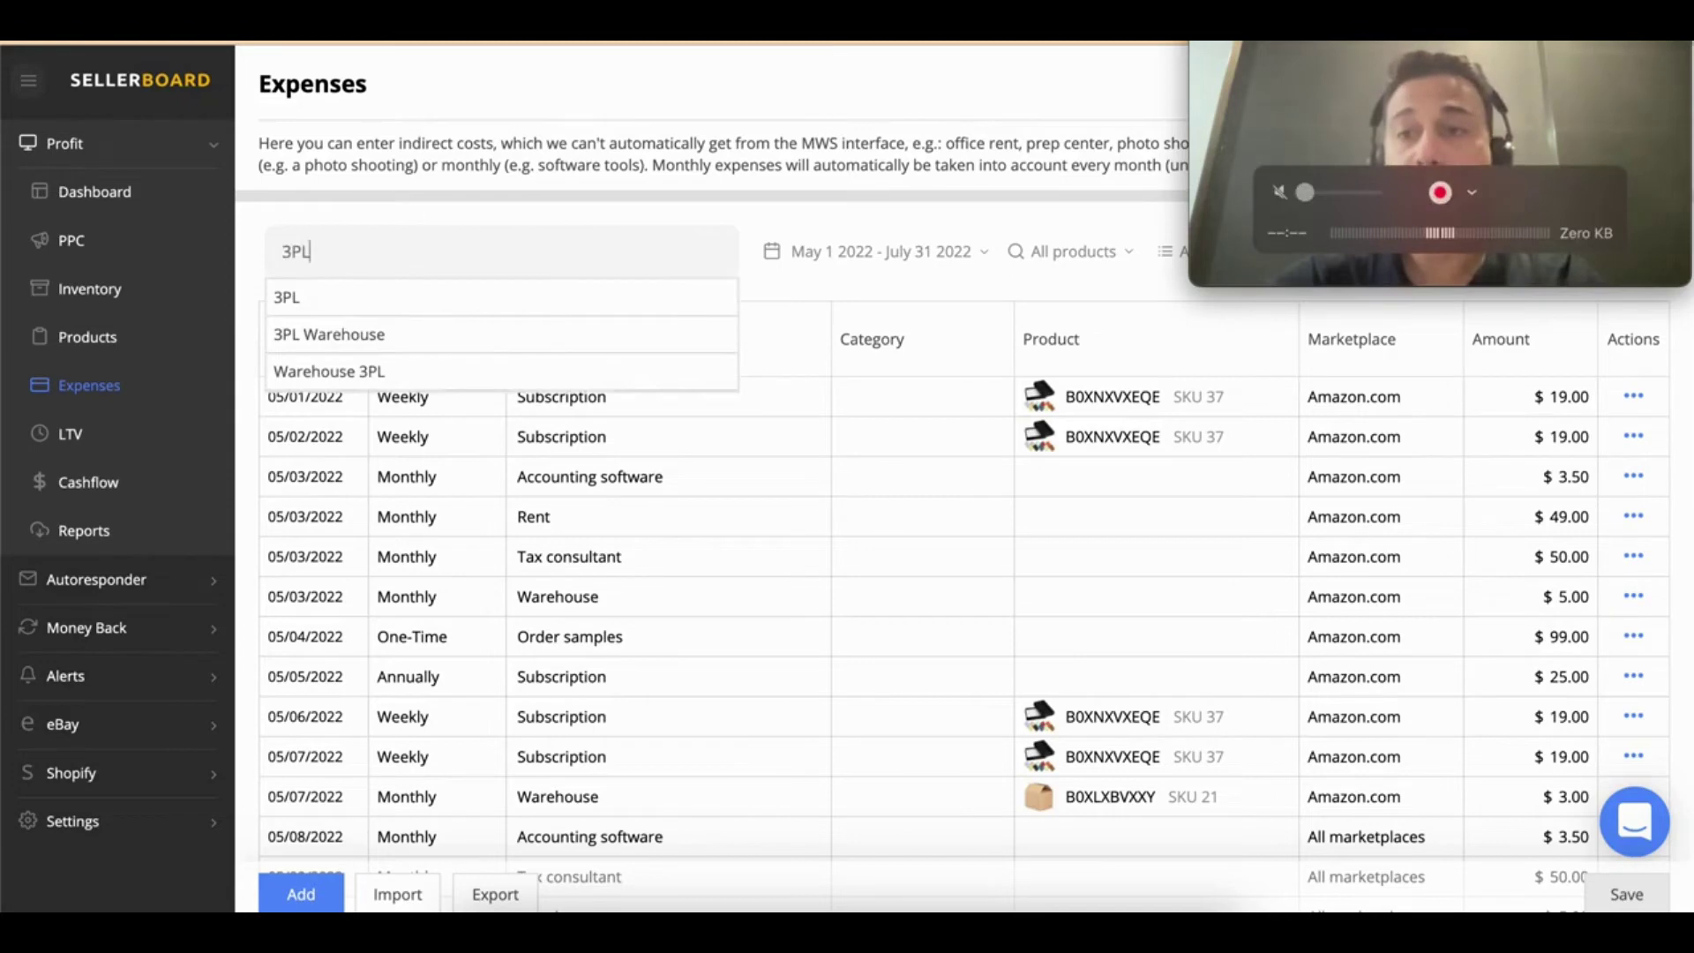
drag(1618, 83, 942, 86)
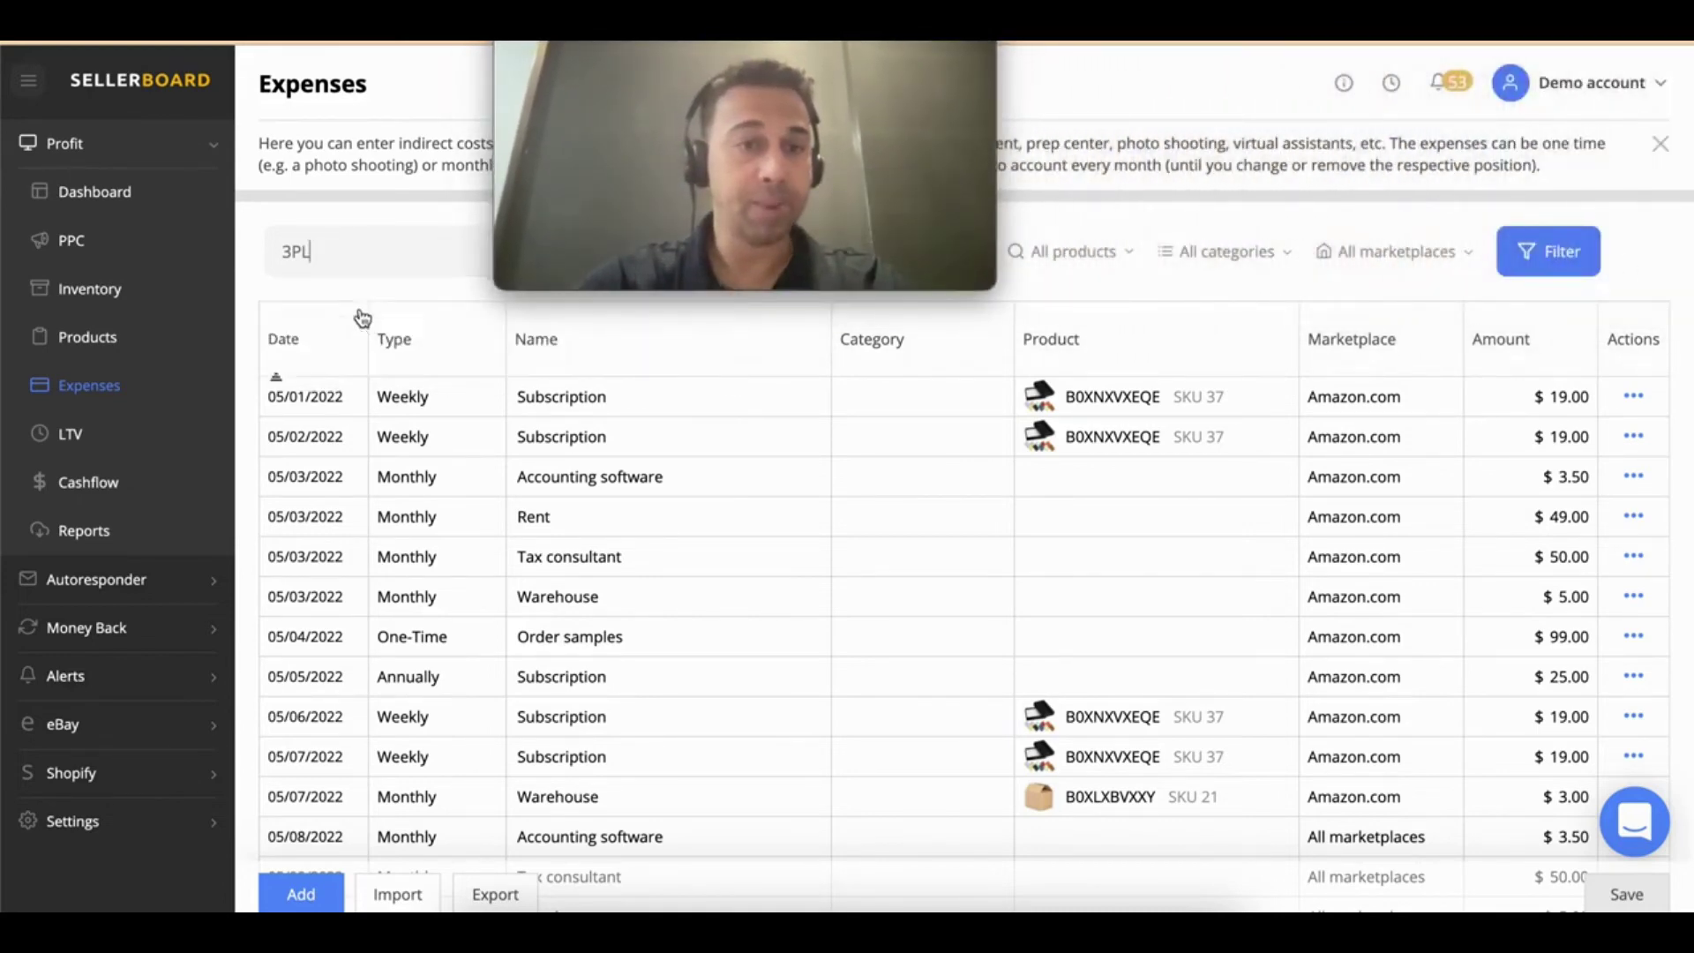
click(1563, 271)
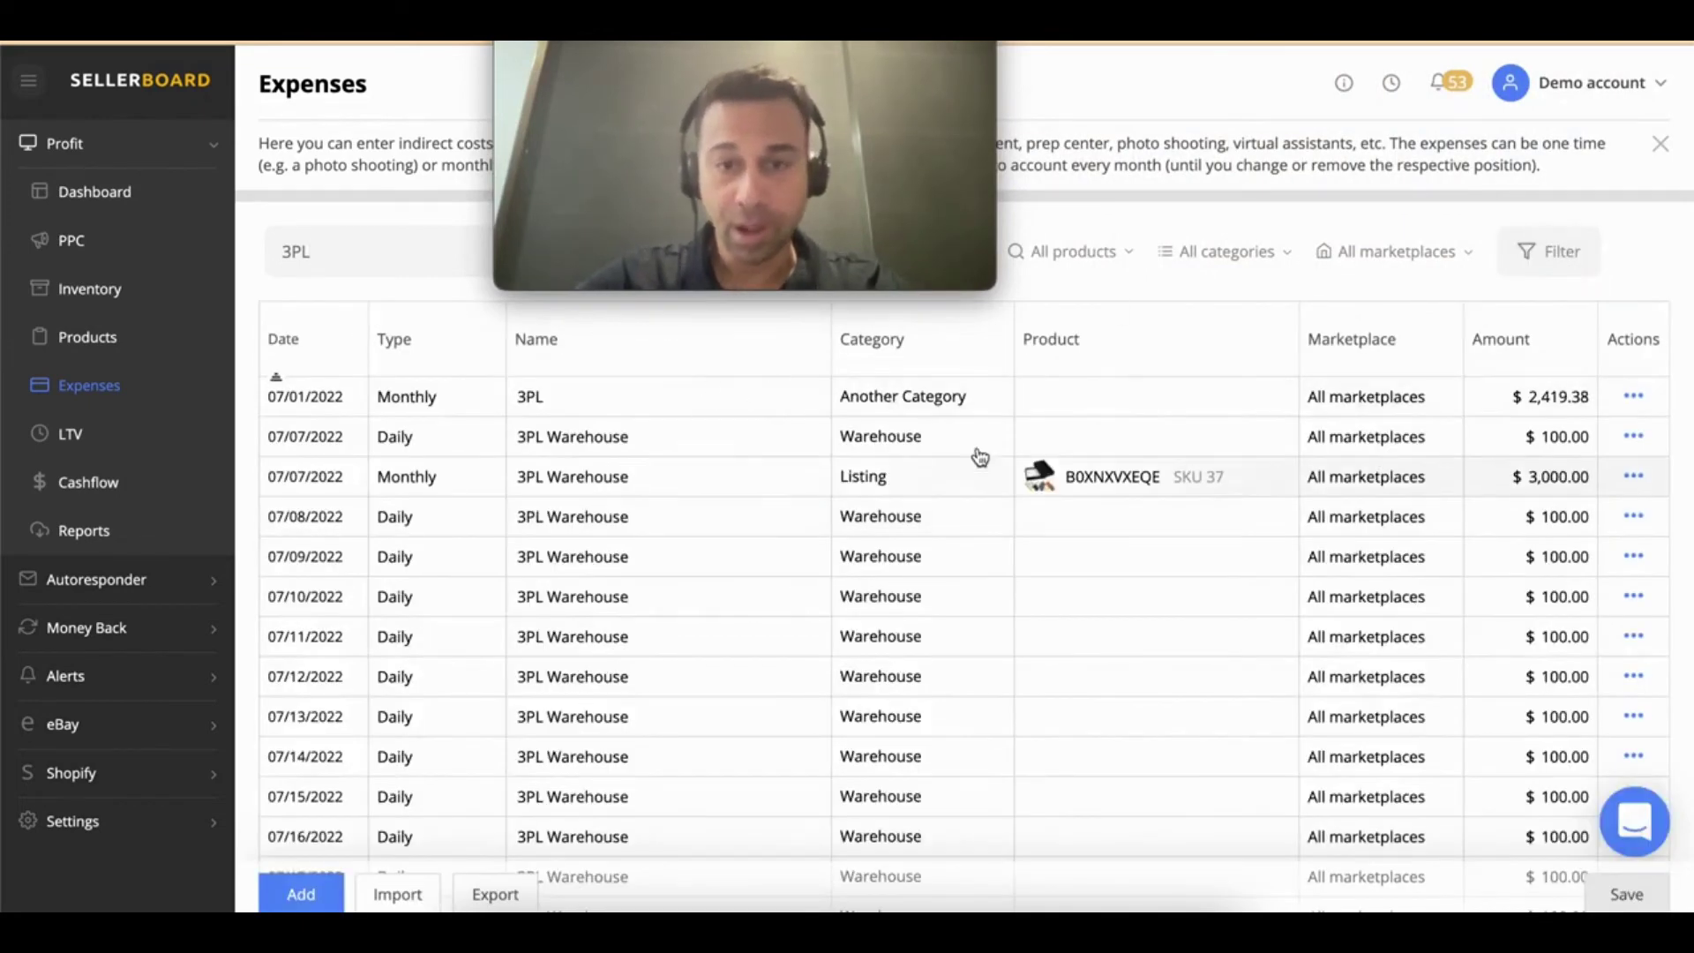
Step: Delete the monthly 3,000.00 3PL Warehouse expense series and confirm
scroll(718, 412, down, 1)
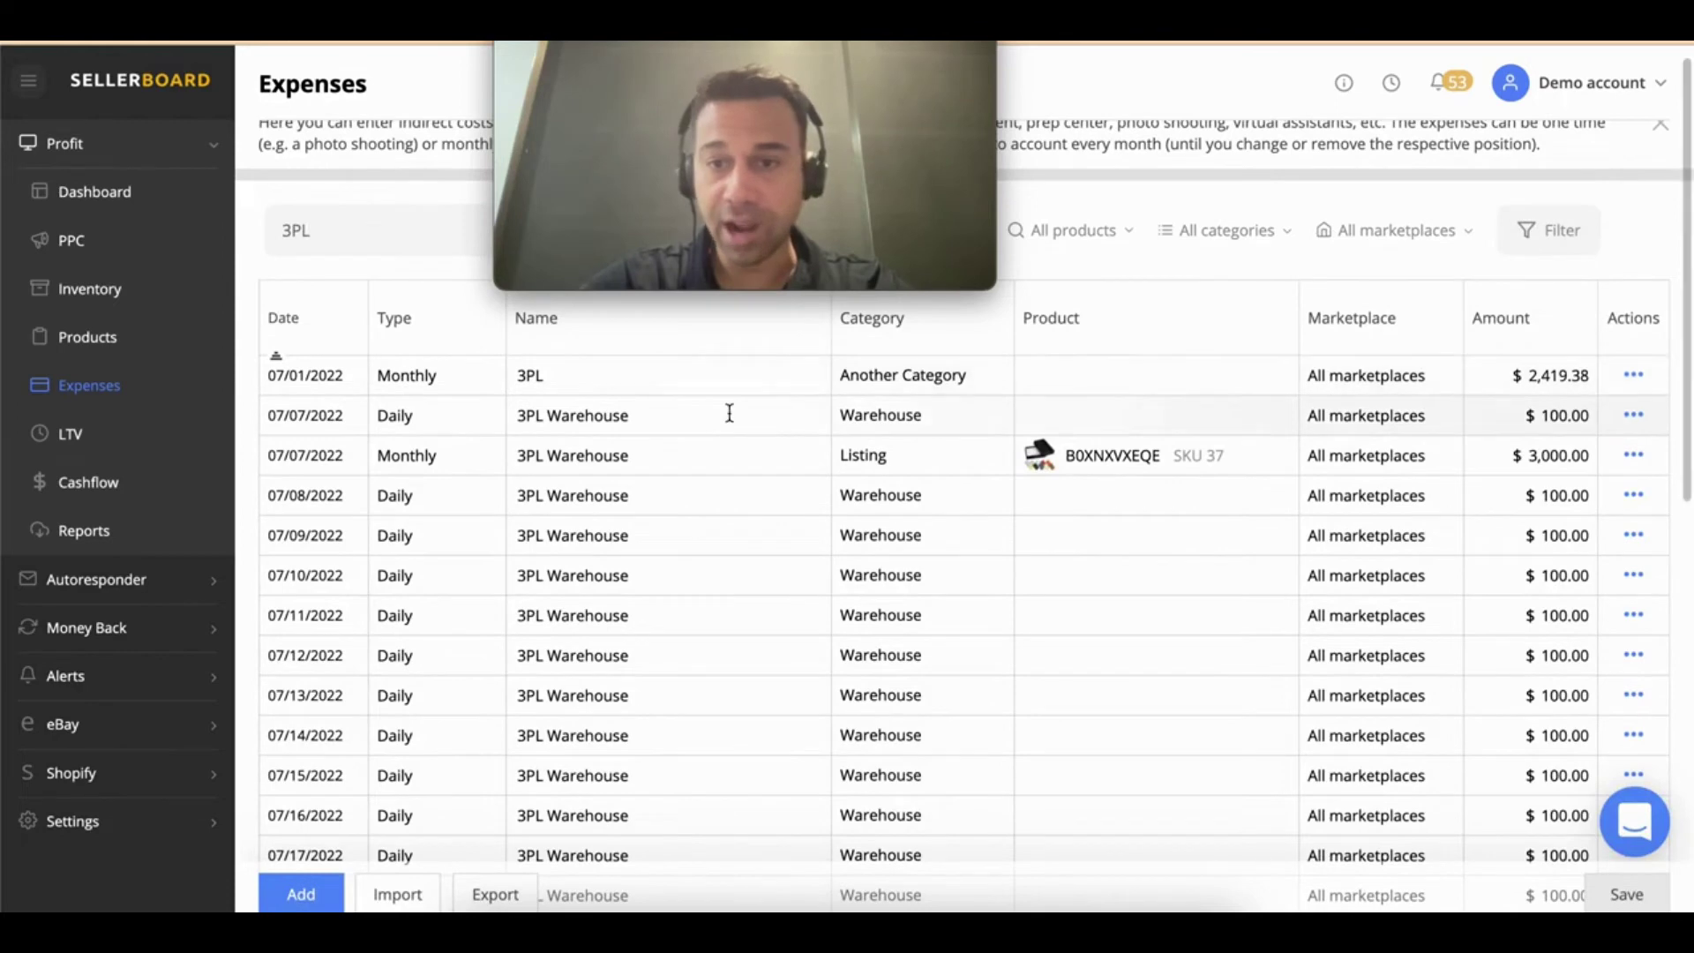
click(1634, 456)
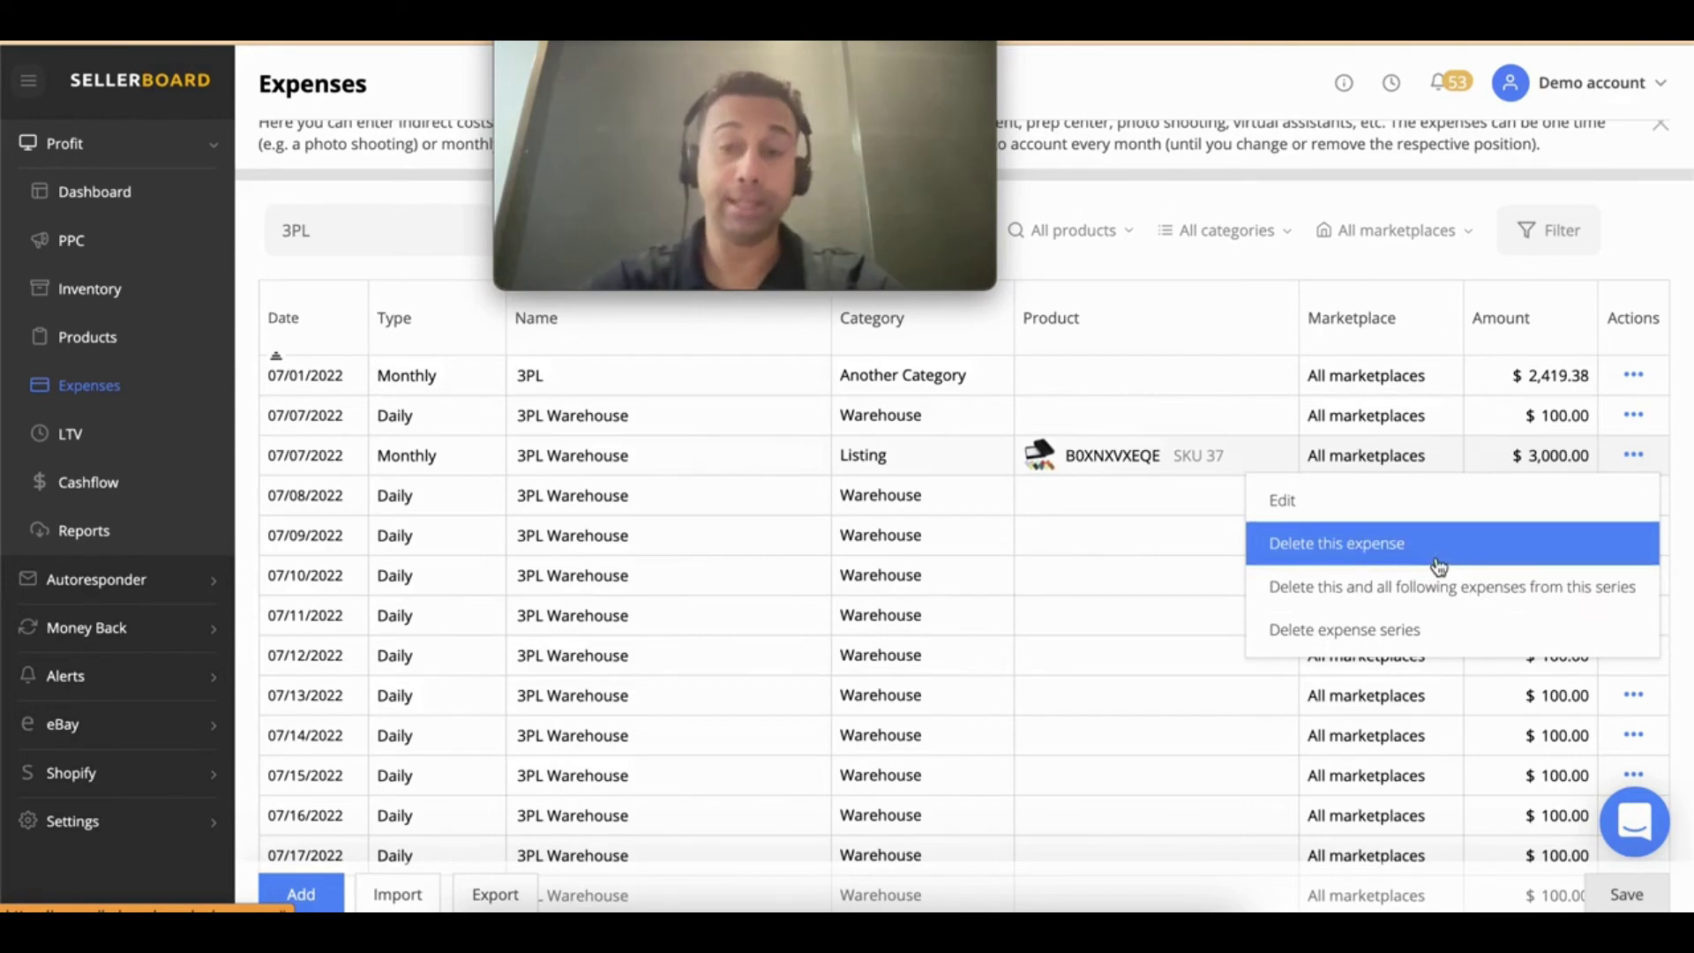
click(1415, 642)
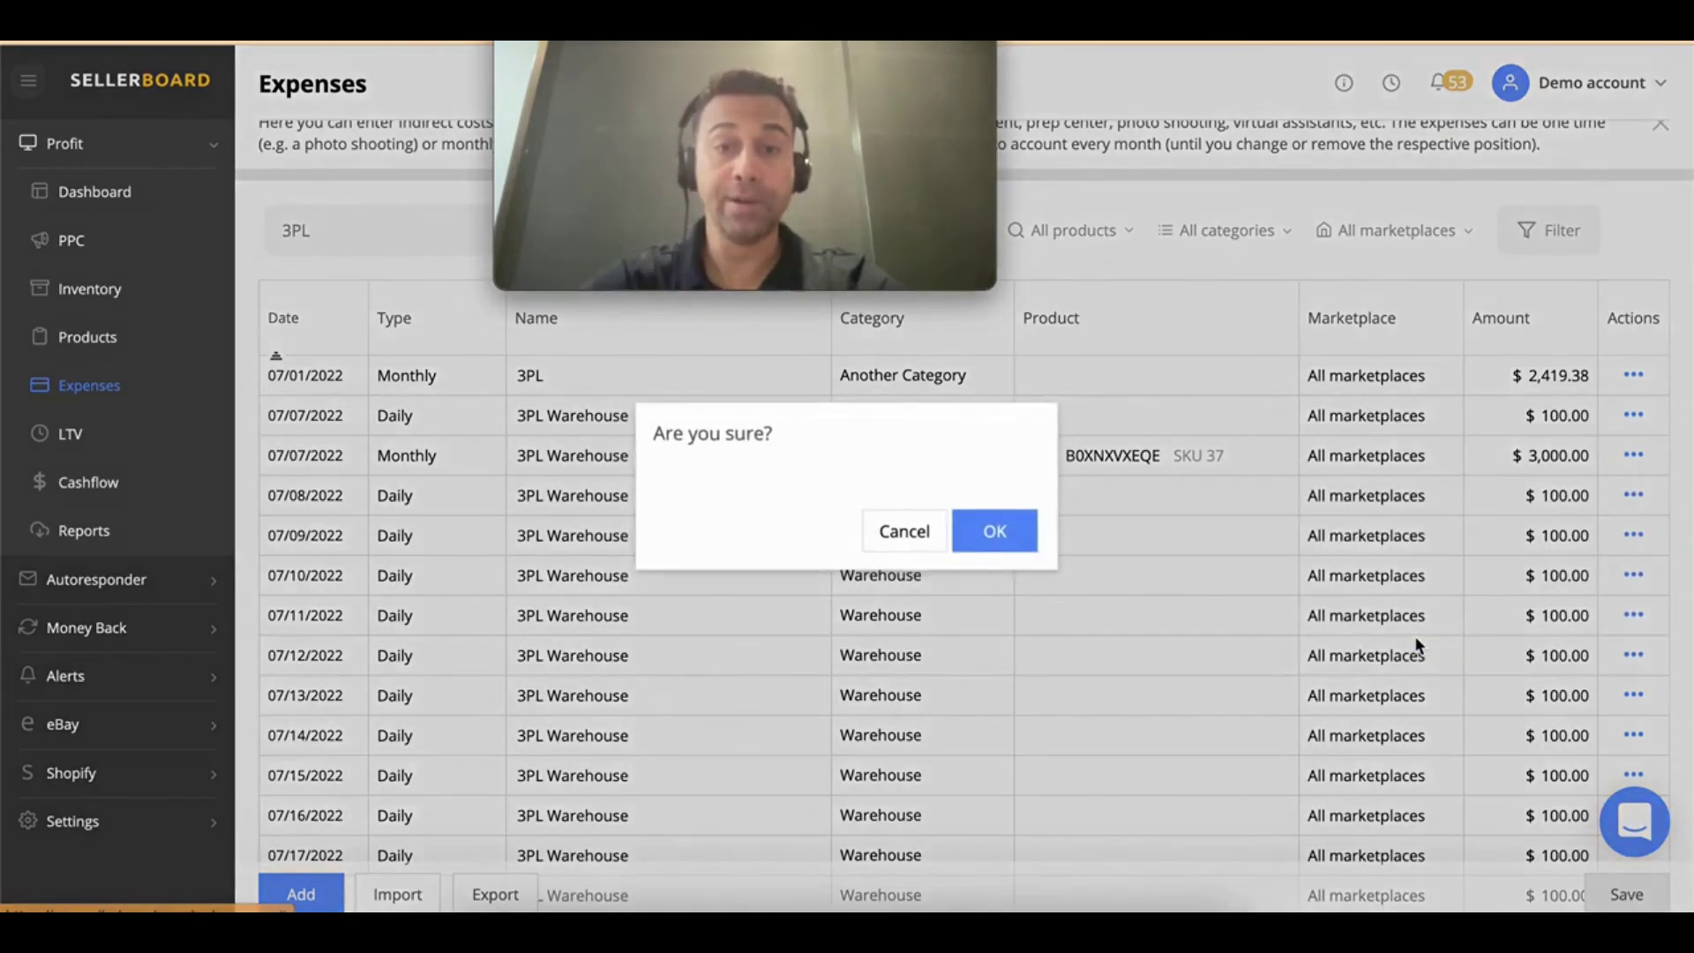
click(993, 528)
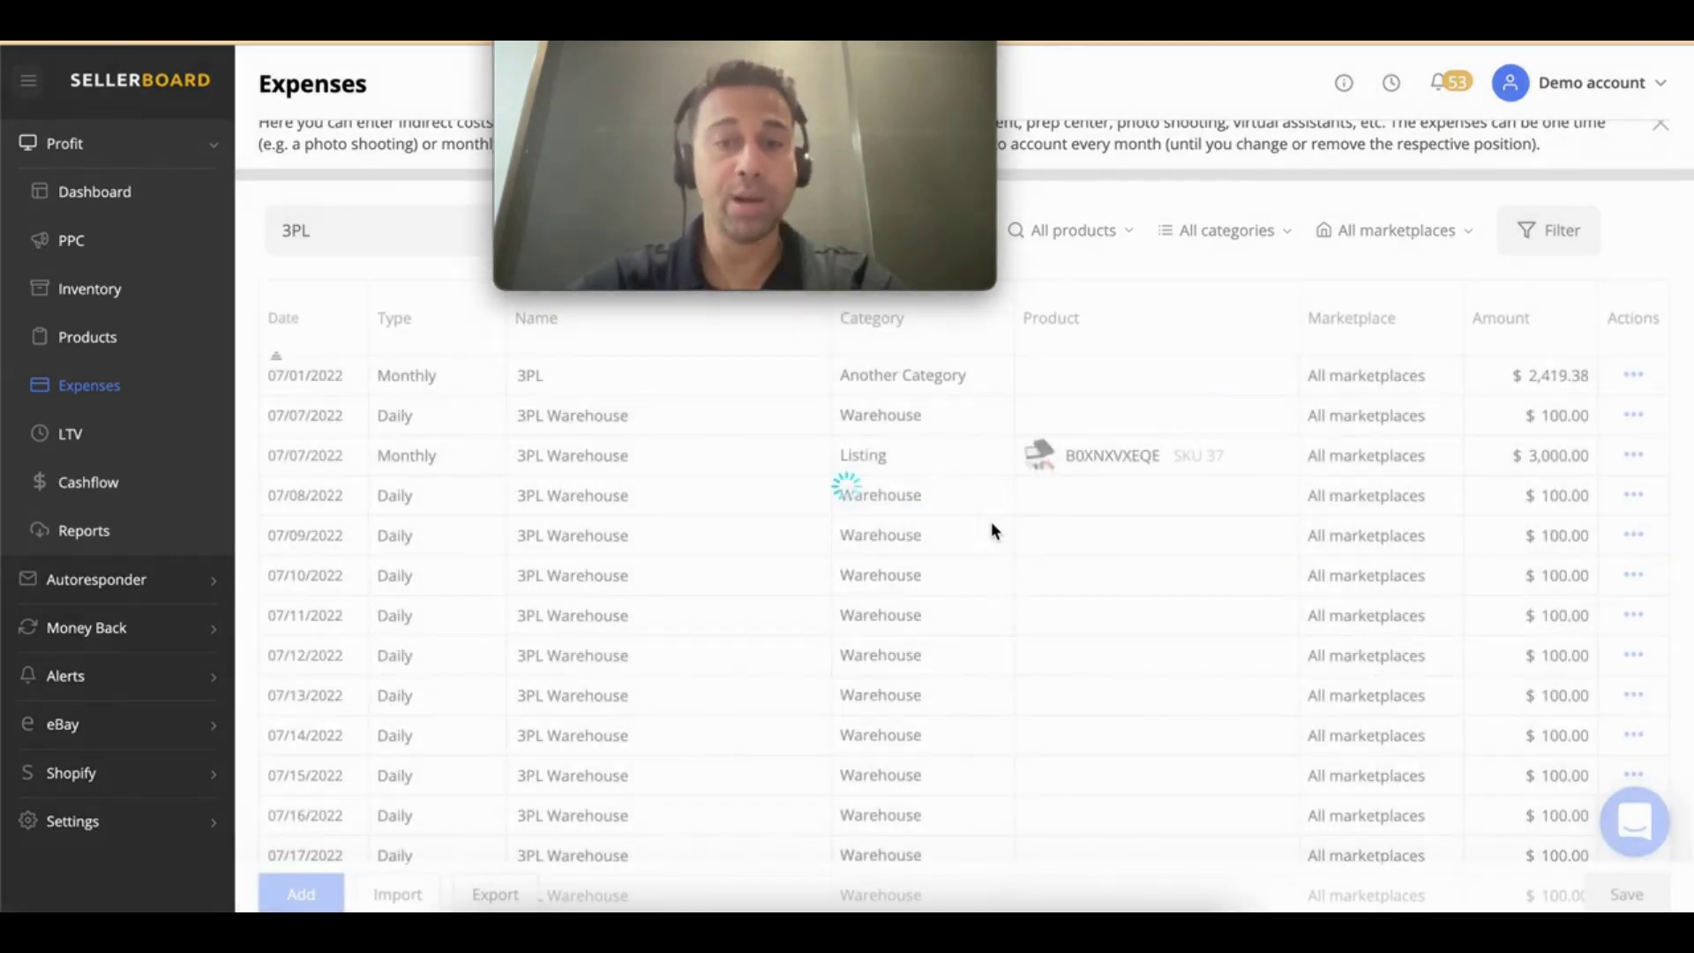
drag(907, 47, 1624, 48)
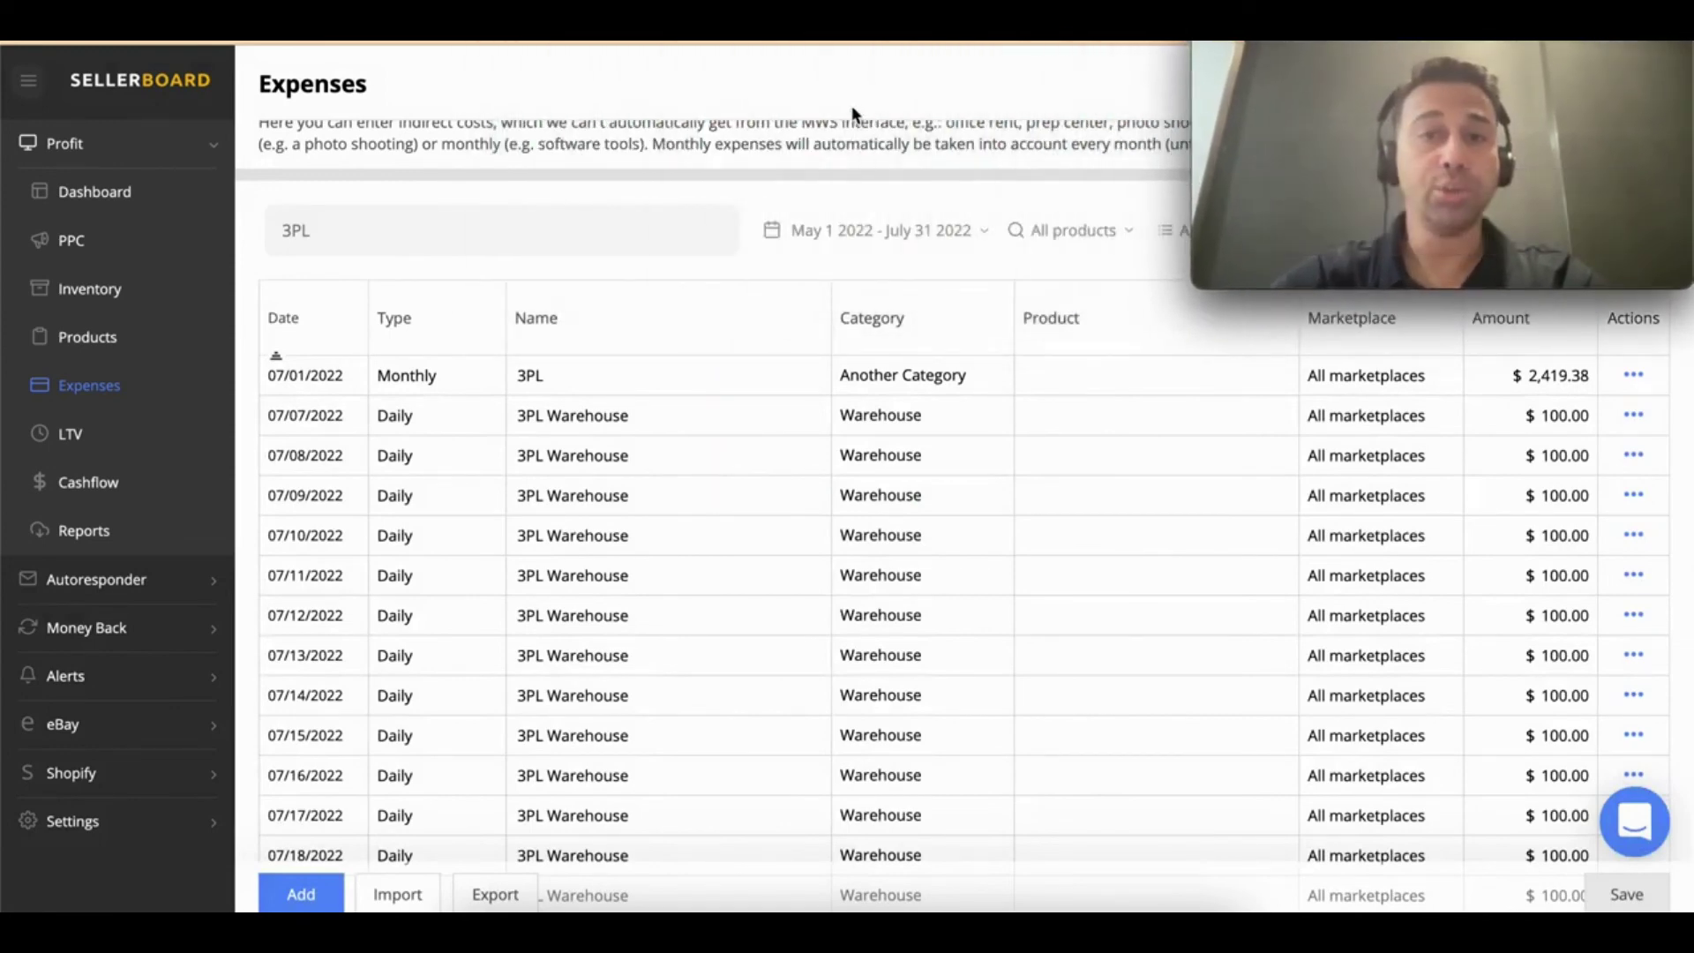